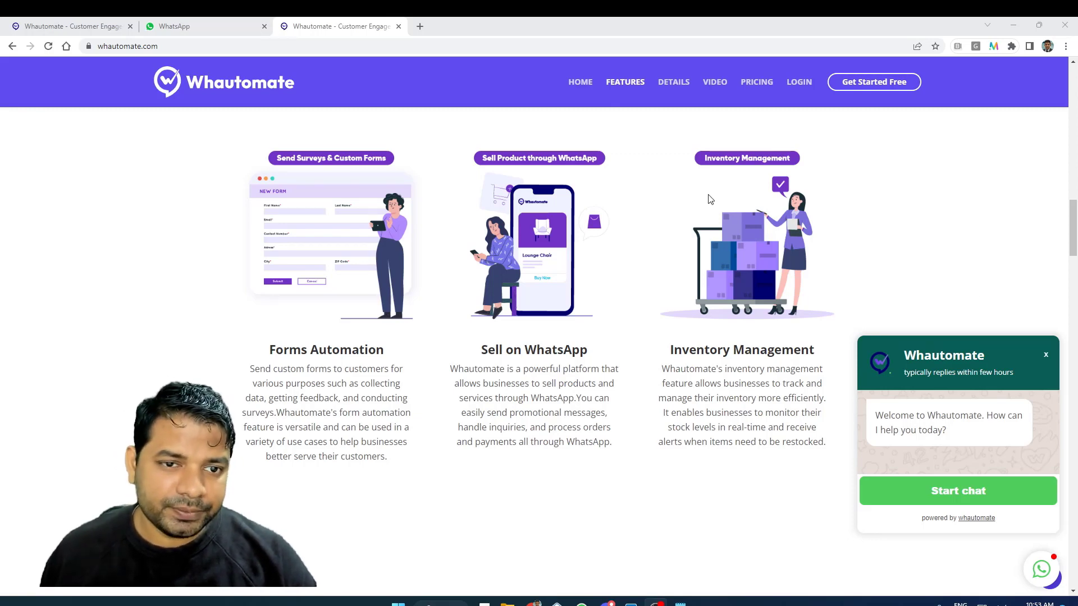
From Settings > Form Templates, create a new form template named 'Survey Form Template'
left_click(59, 25)
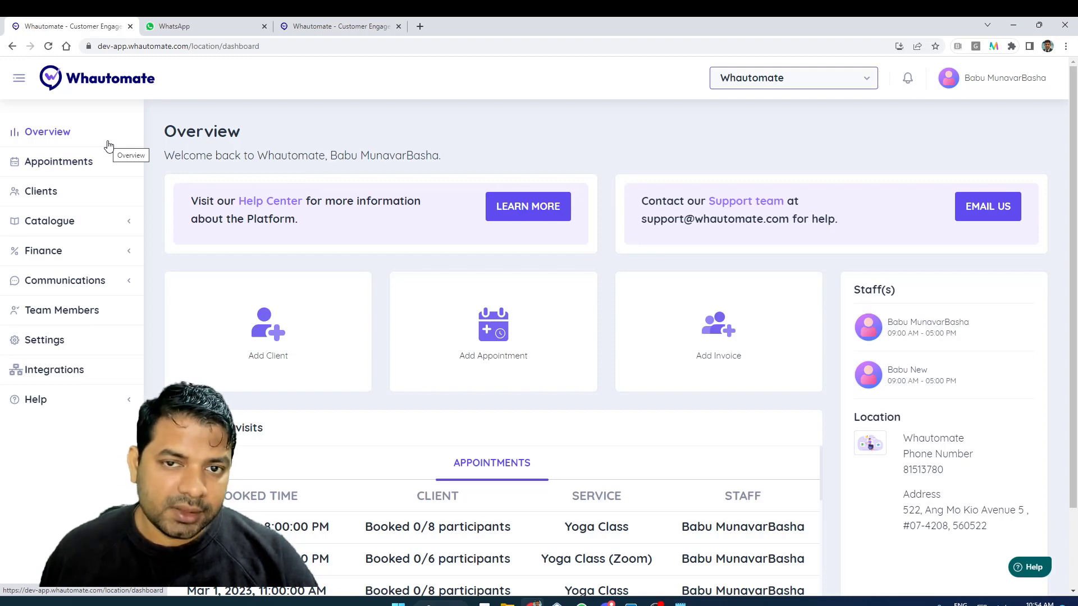
left_click(55, 347)
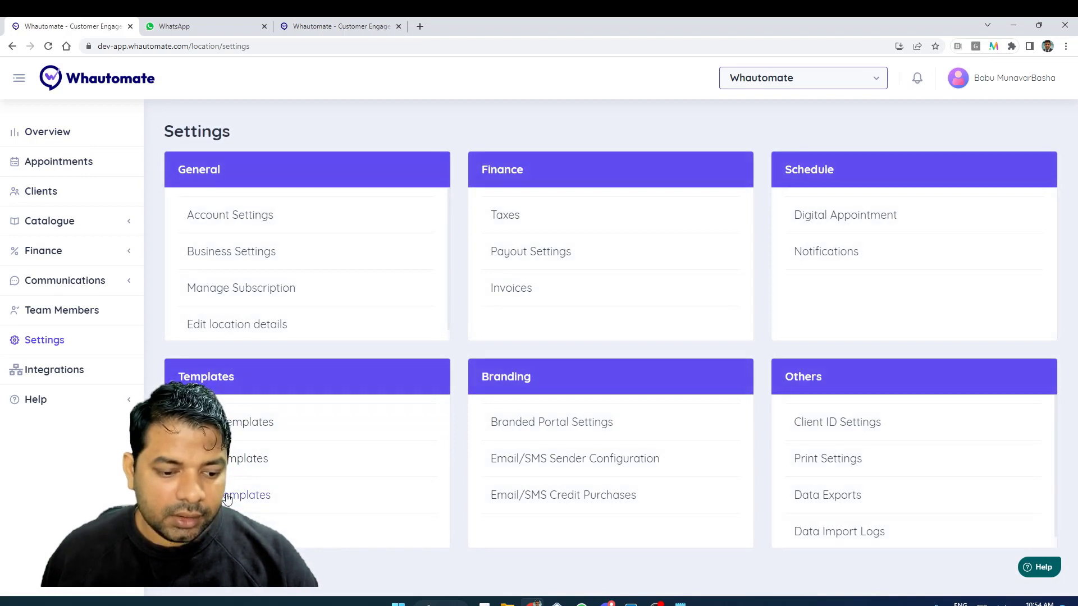
left_click(418, 487)
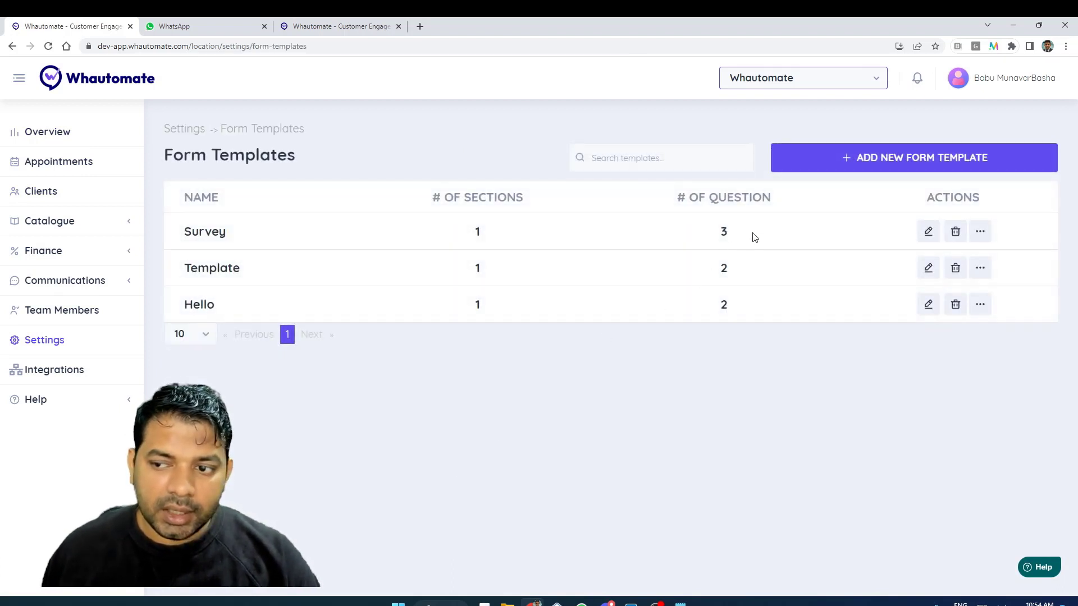
left_click(910, 158)
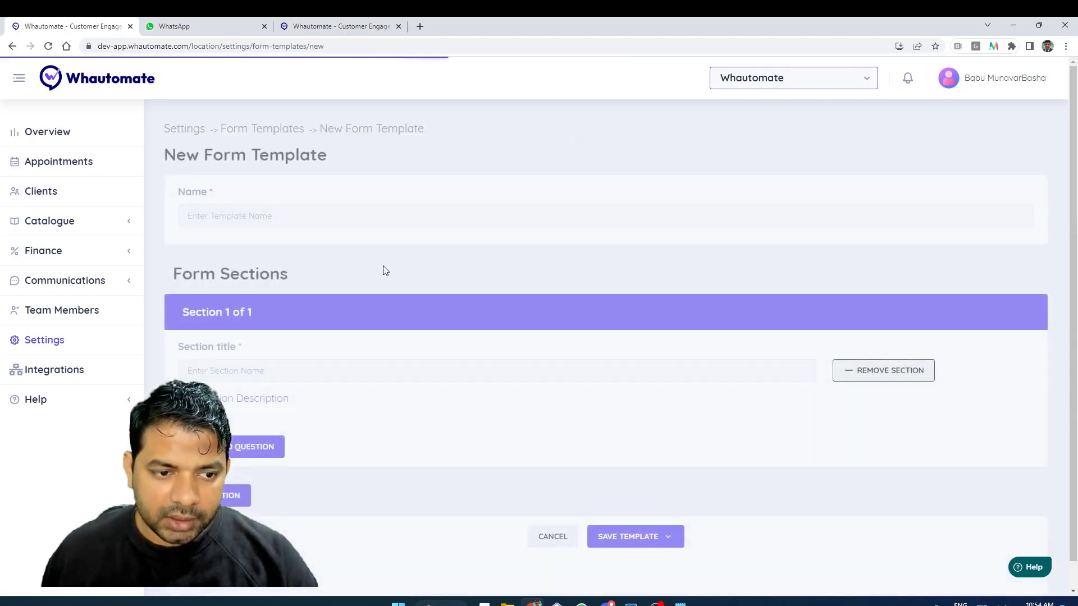
left_click(276, 223)
type("Survey FDo")
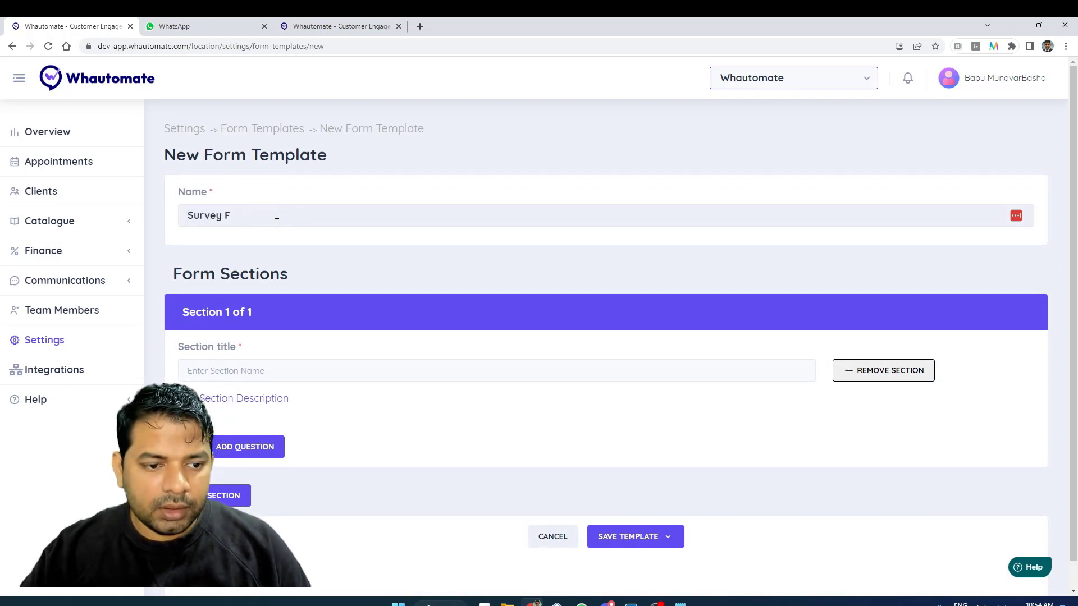
type("Template")
key("Tab")
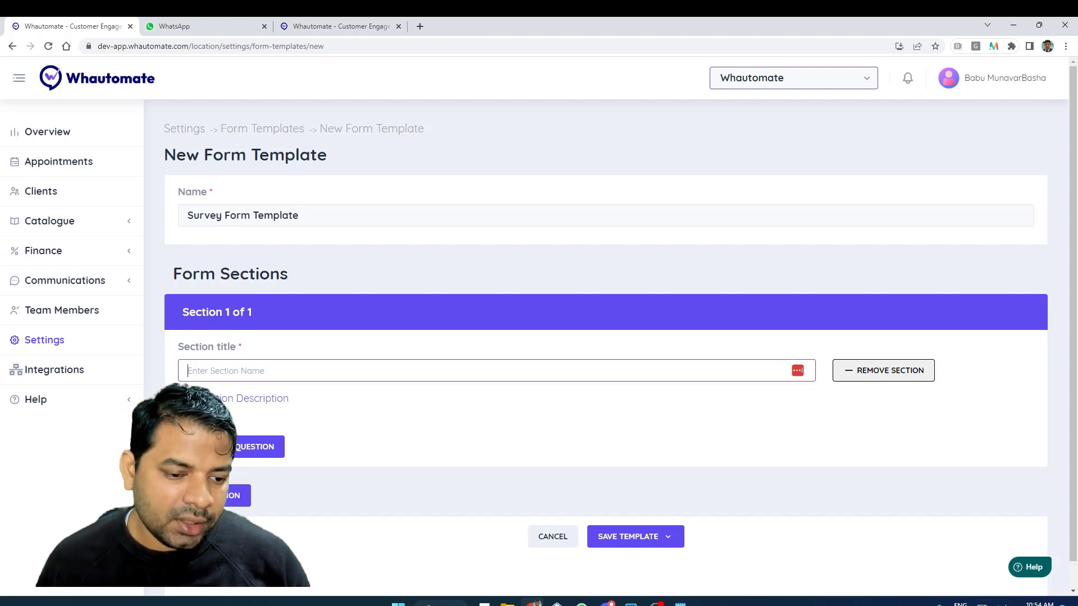
Title the first section 'Survey Questionnaire' and add a new question to it
left_click(306, 374)
type("S")
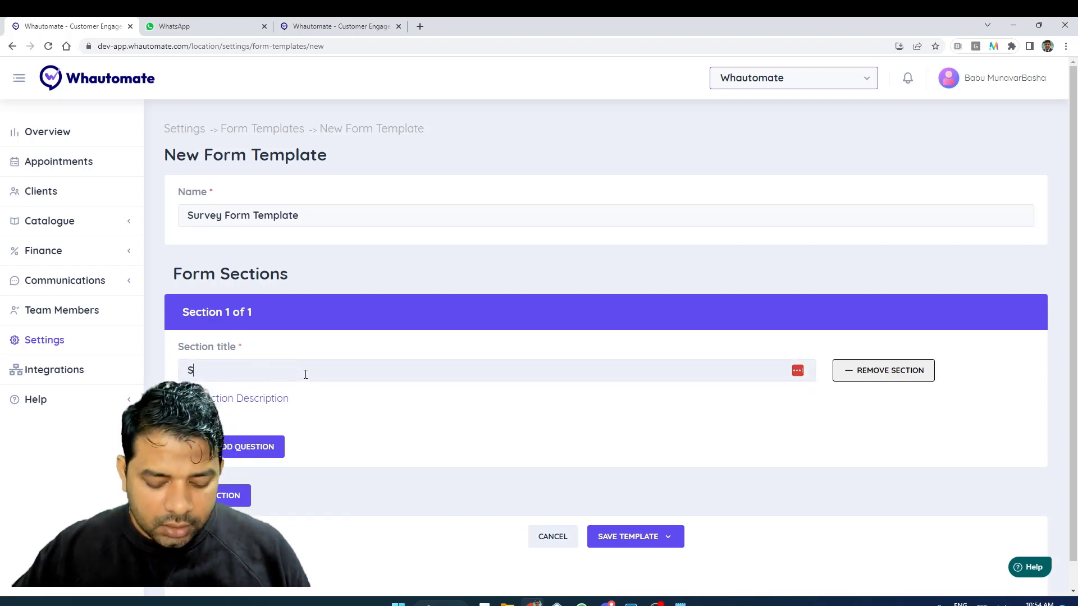
type("urvey Ques")
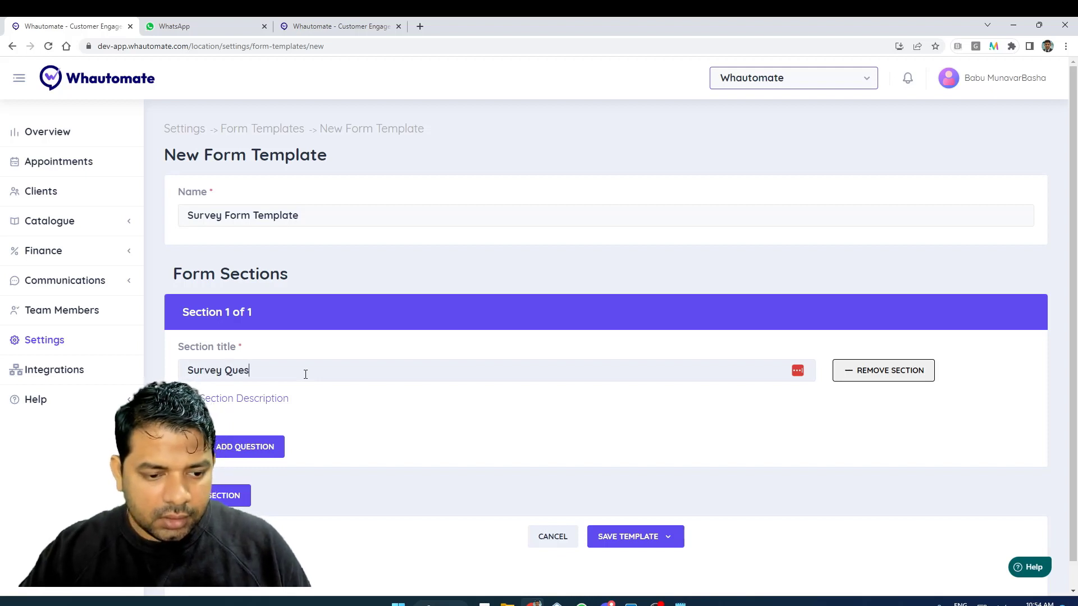
type("tionnaire")
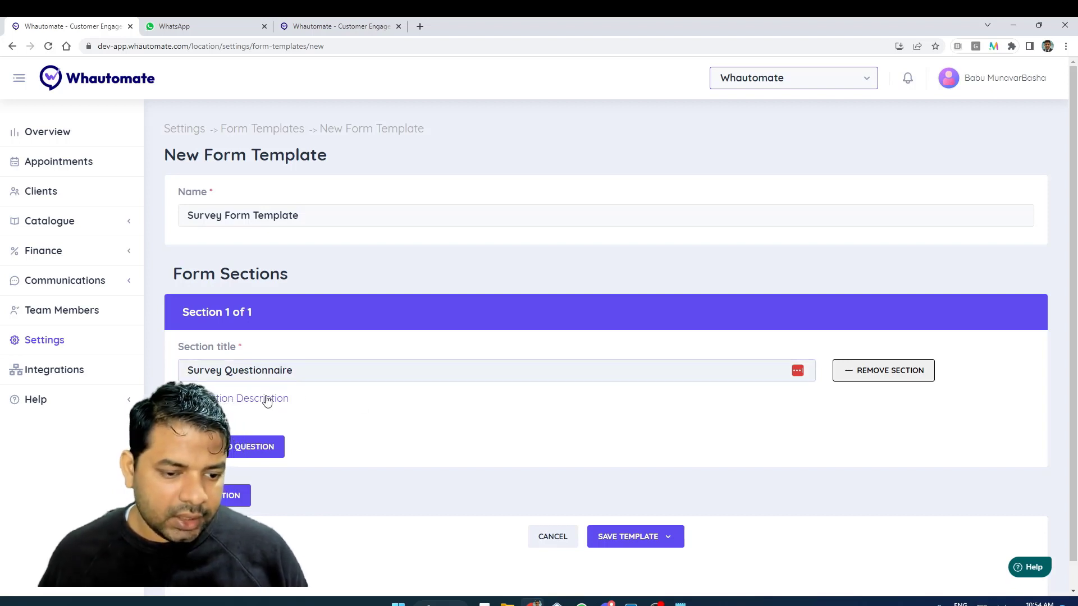
left_click(256, 446)
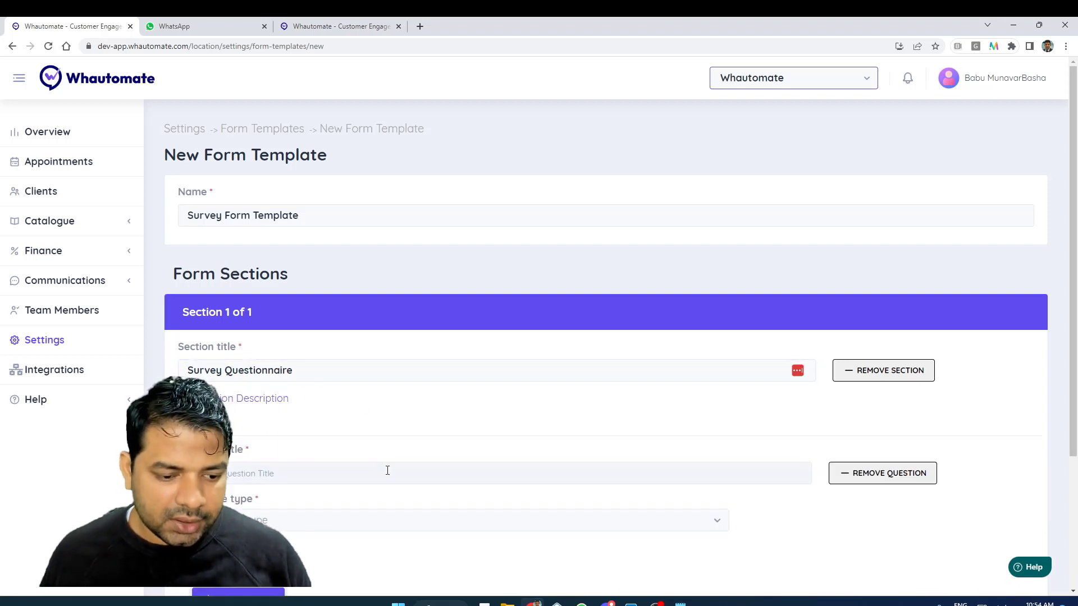
scroll(373, 469, "down", 2)
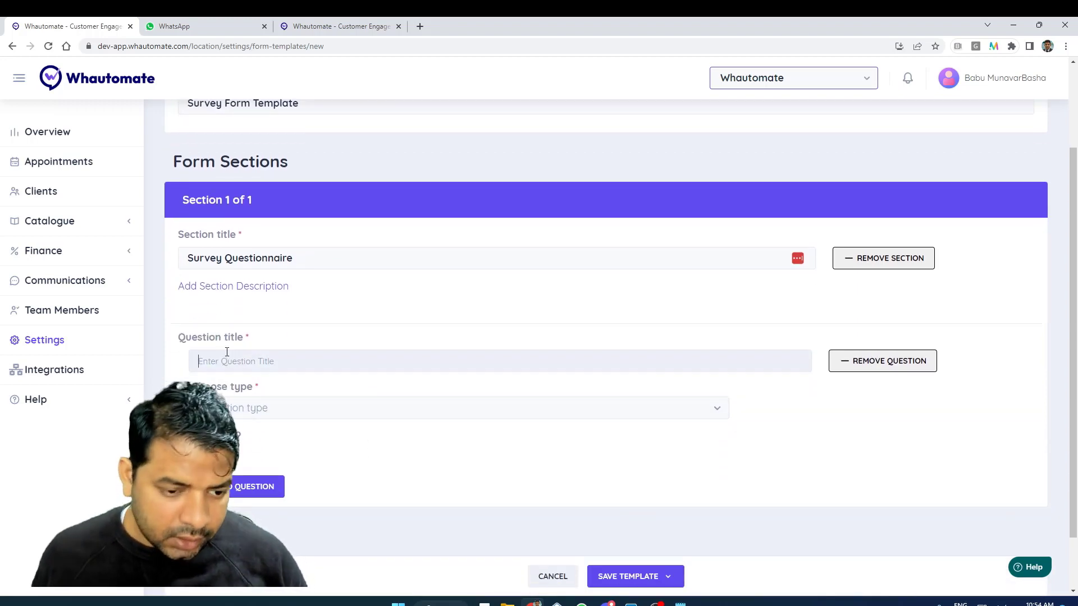
Title the question 'Rate your practitioner!' and set its type to Rating
type("Rate your pr")
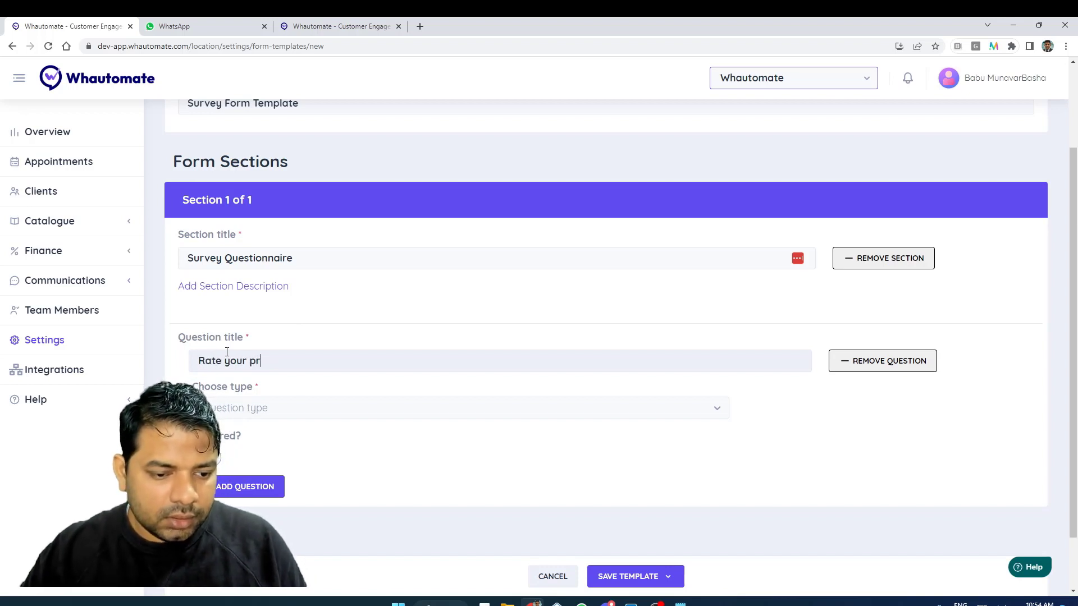
type("actition")
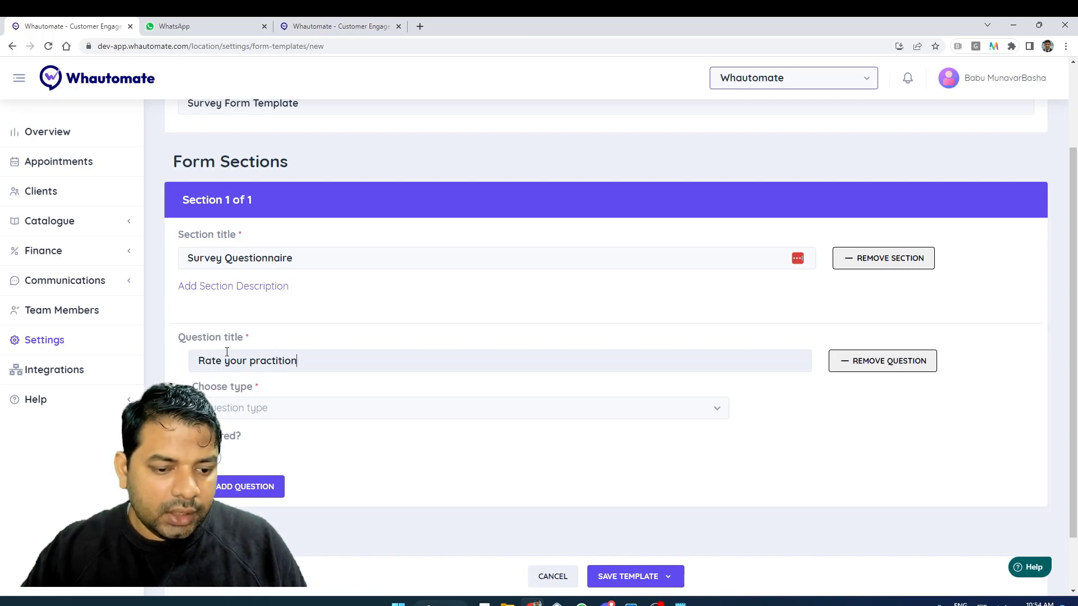
type("er!")
key("Tab")
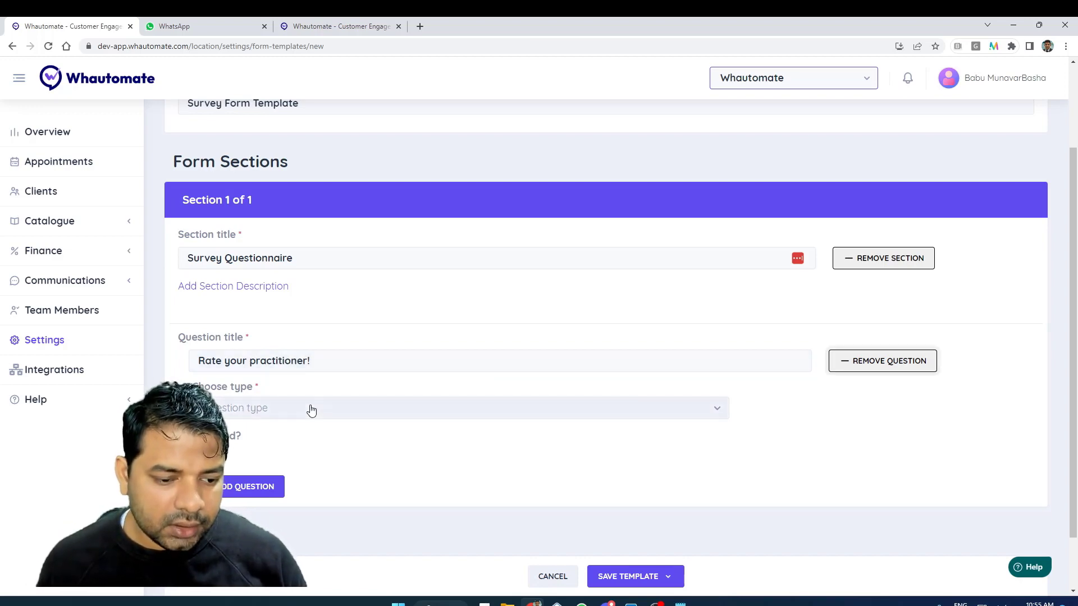
left_click(310, 408)
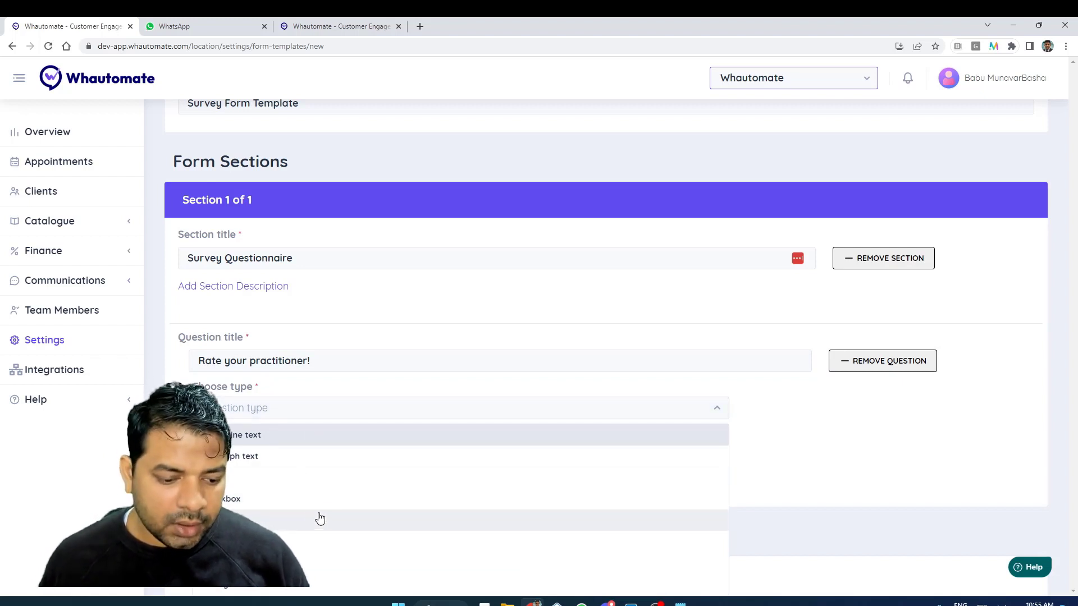
left_click(302, 587)
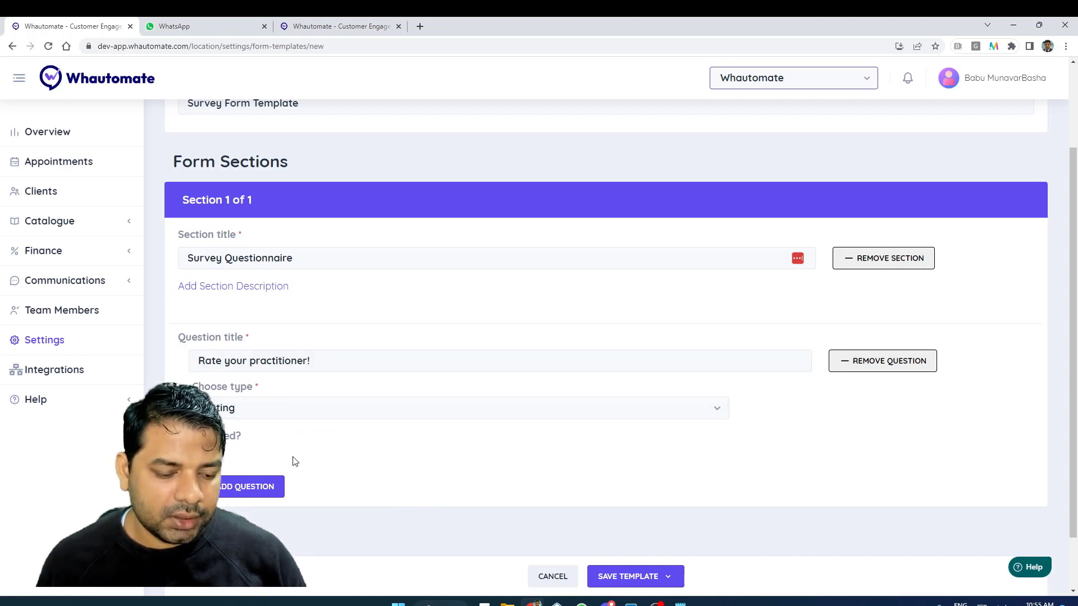
Add a second required Rating question titled 'Rate your session!'
left_click(243, 488)
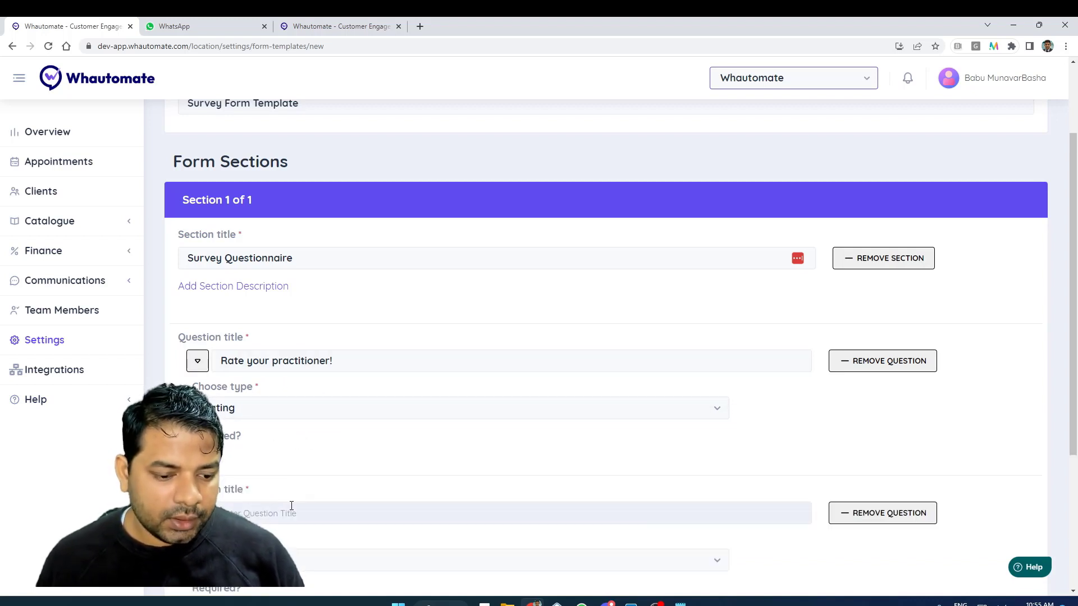
left_click(291, 505)
type("Rate your session")
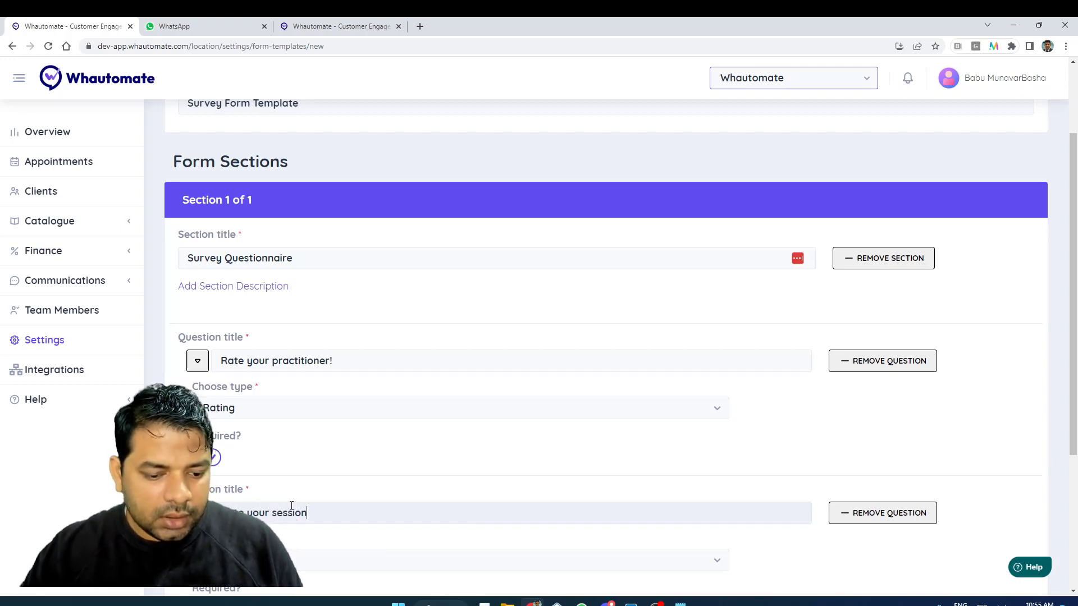
type("!")
scroll(337, 494, "down", 2)
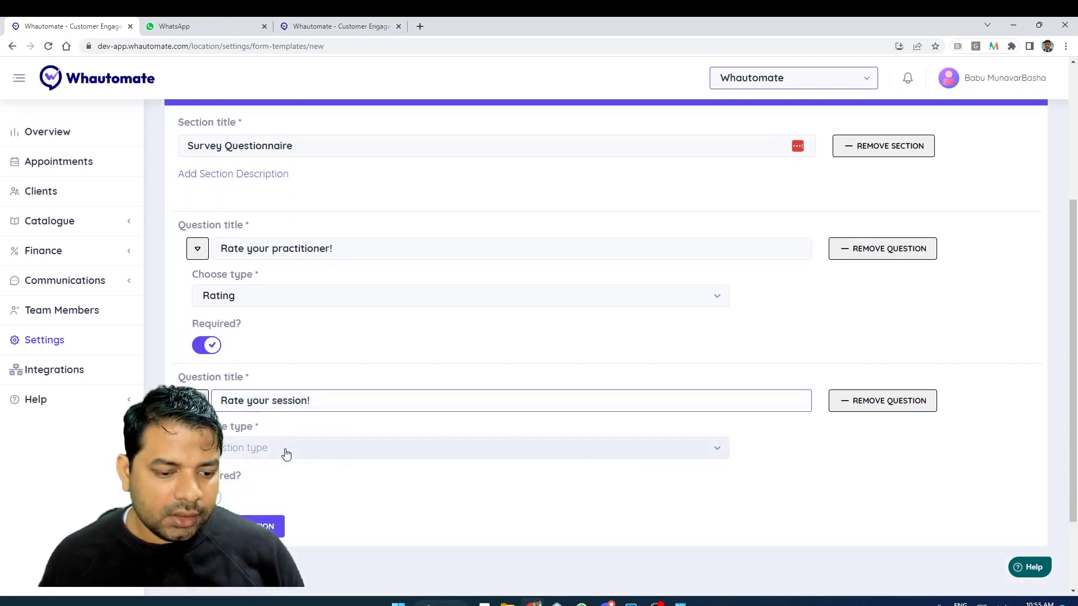
left_click(286, 453)
left_click(264, 422)
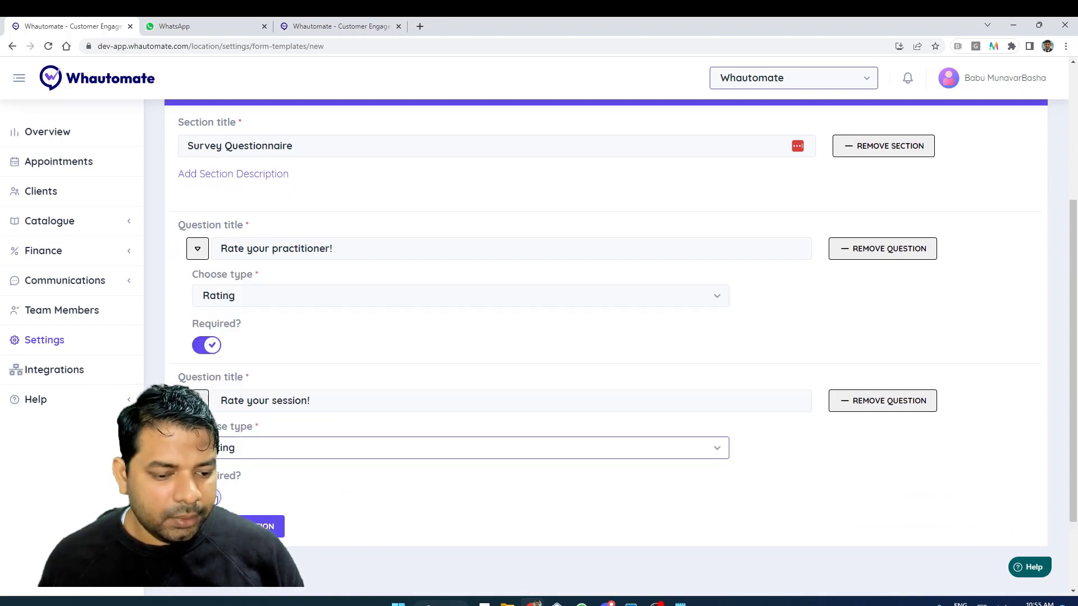
left_click(217, 499)
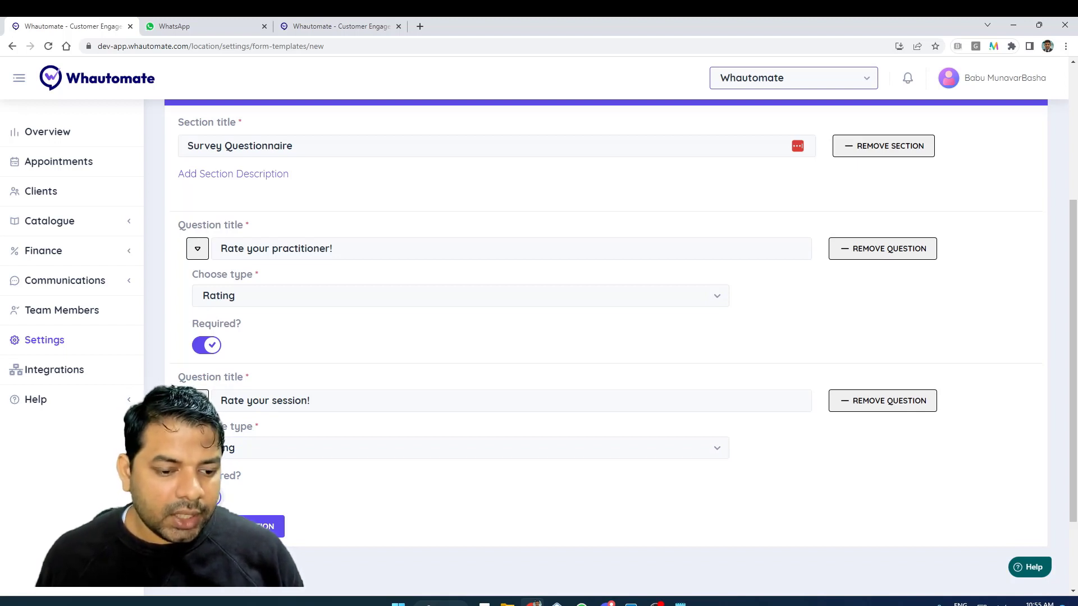
Add a third, still-untitled question to the survey section
left_click(266, 526)
scroll(336, 499, "down", 3)
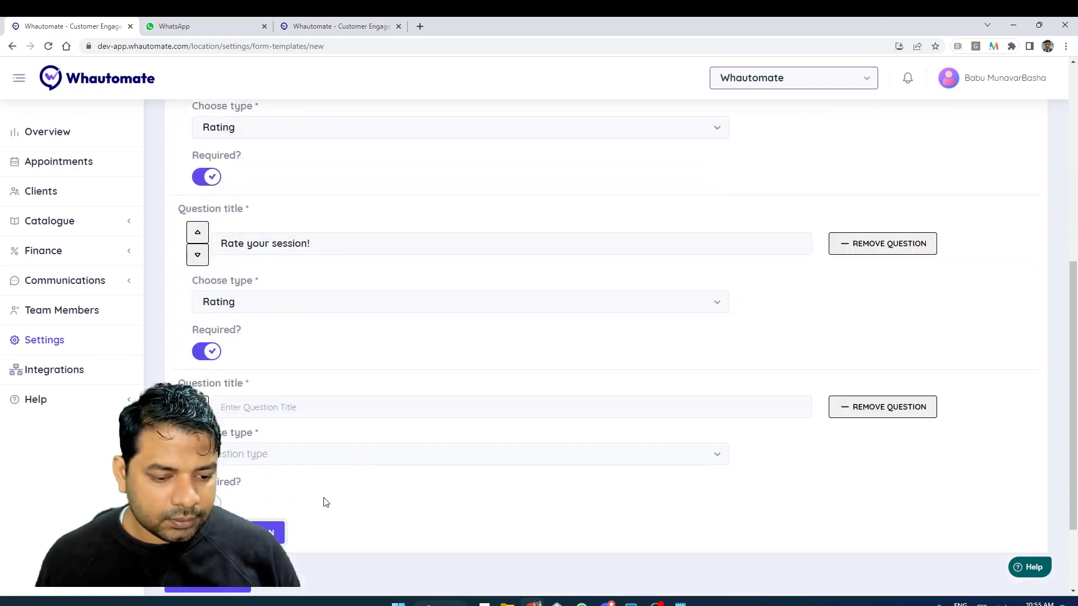
left_click(285, 407)
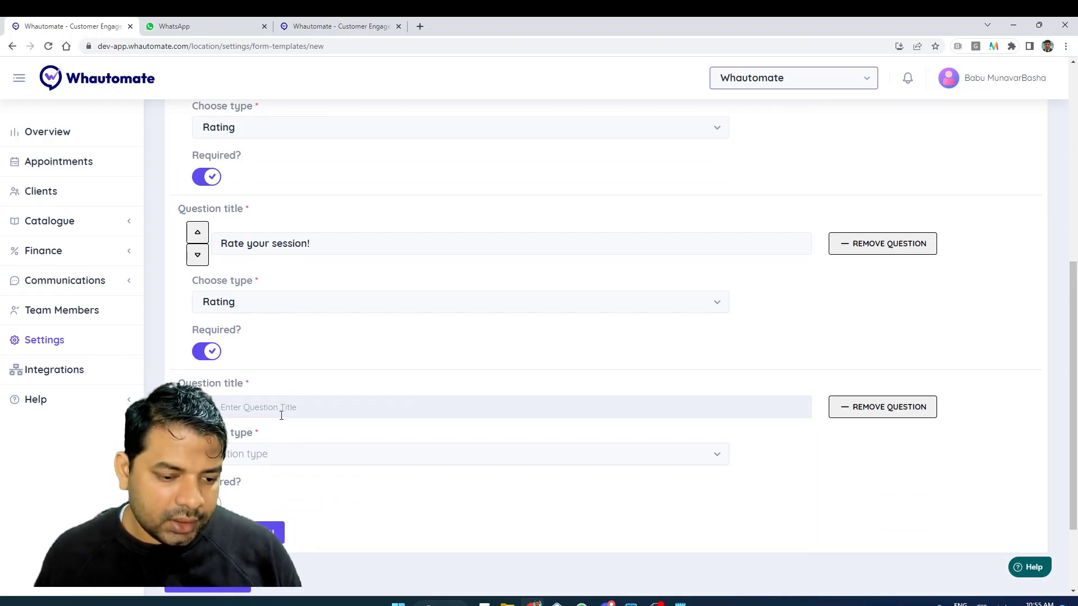
Make the third question Paragraph text titled 'Please share any feedback you have for us!'
left_click(284, 410)
left_click(267, 455)
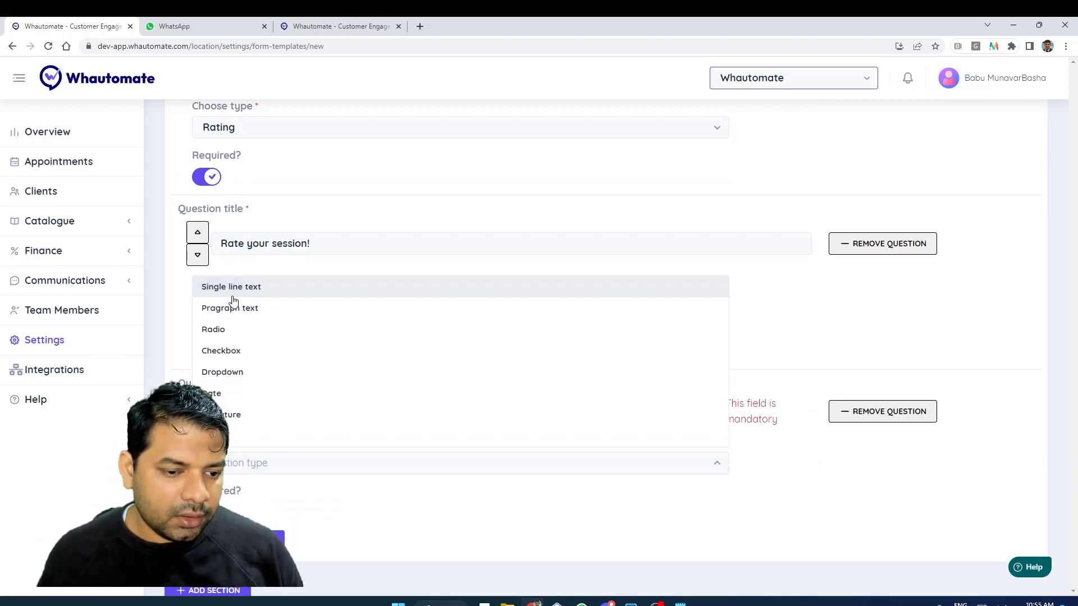
left_click(235, 309)
left_click(279, 409)
type("P")
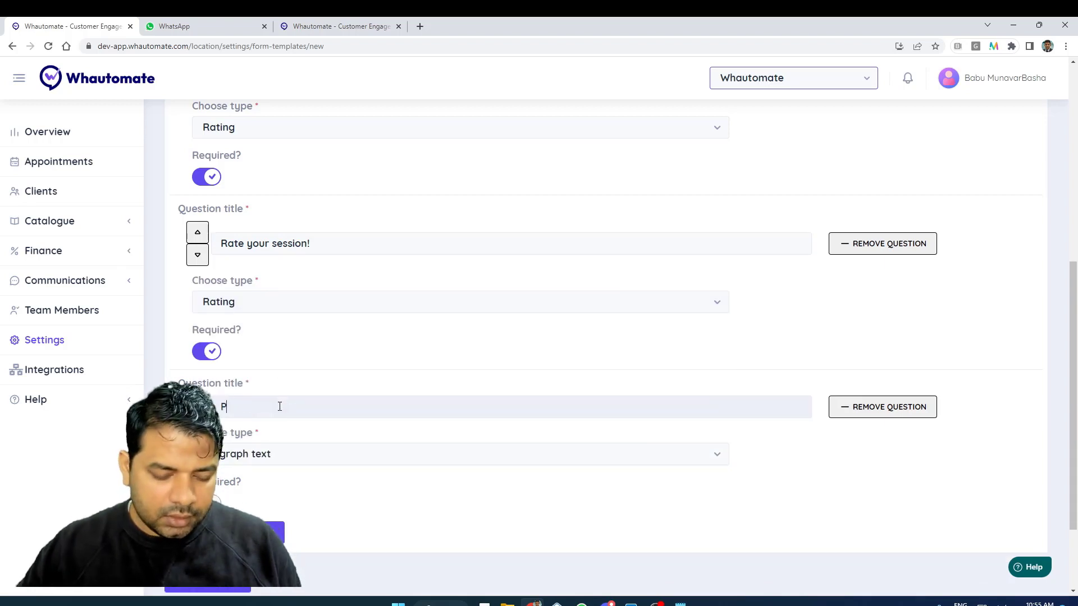
type("lease share any feed")
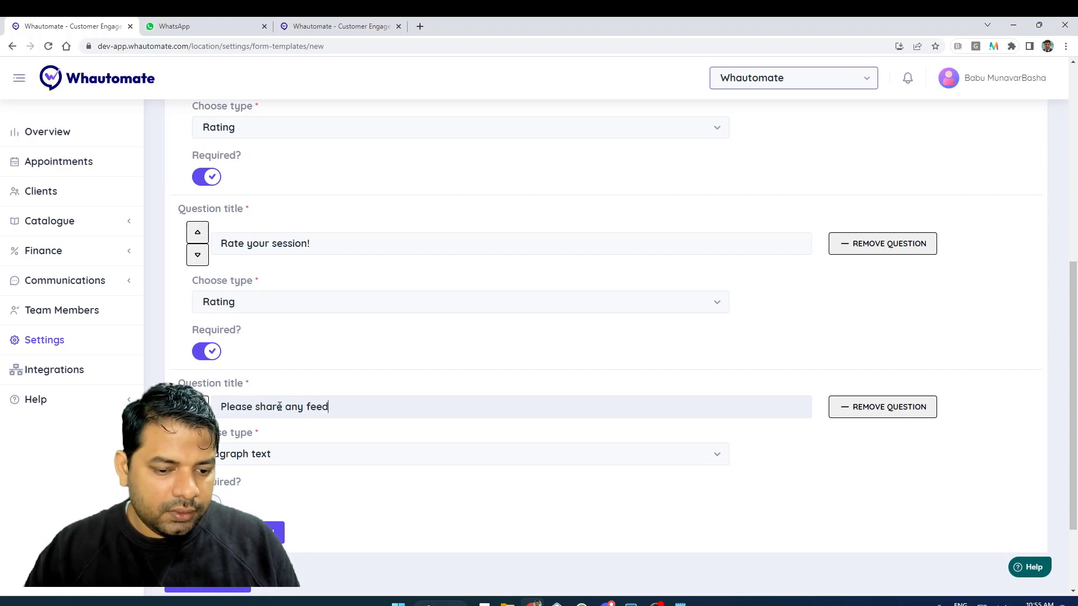
type("back you have for us!")
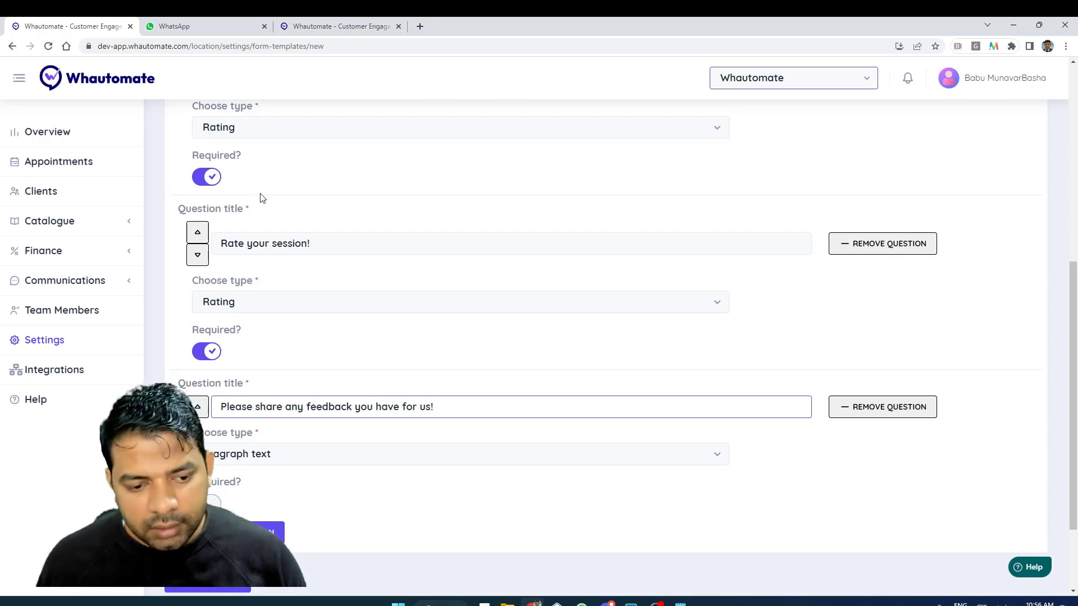
scroll(318, 271, "down", 2)
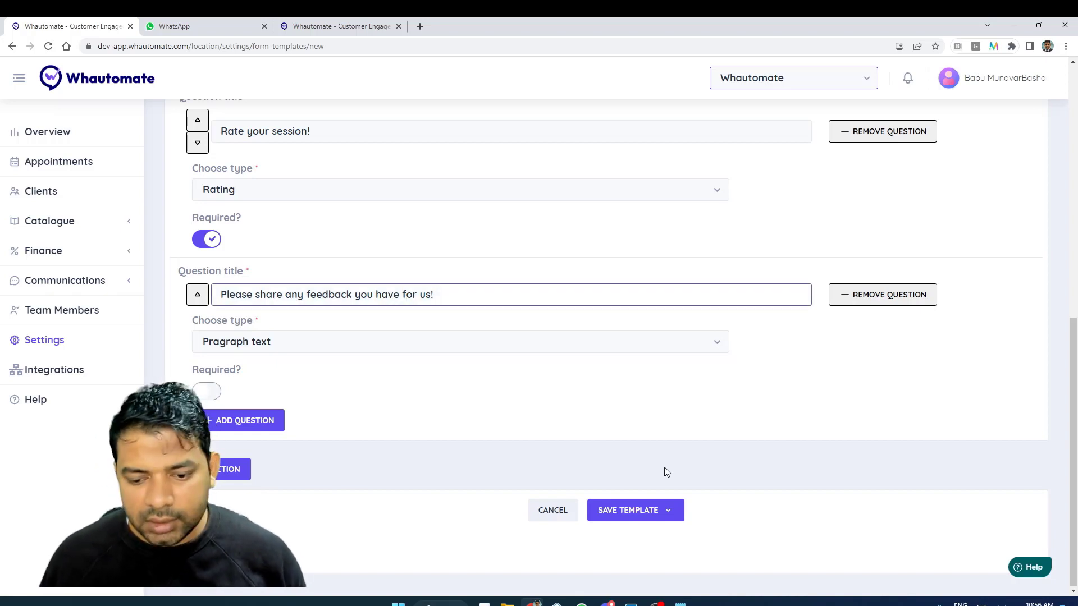
Save the template with Save and Preview and review the preview page
left_click(633, 525)
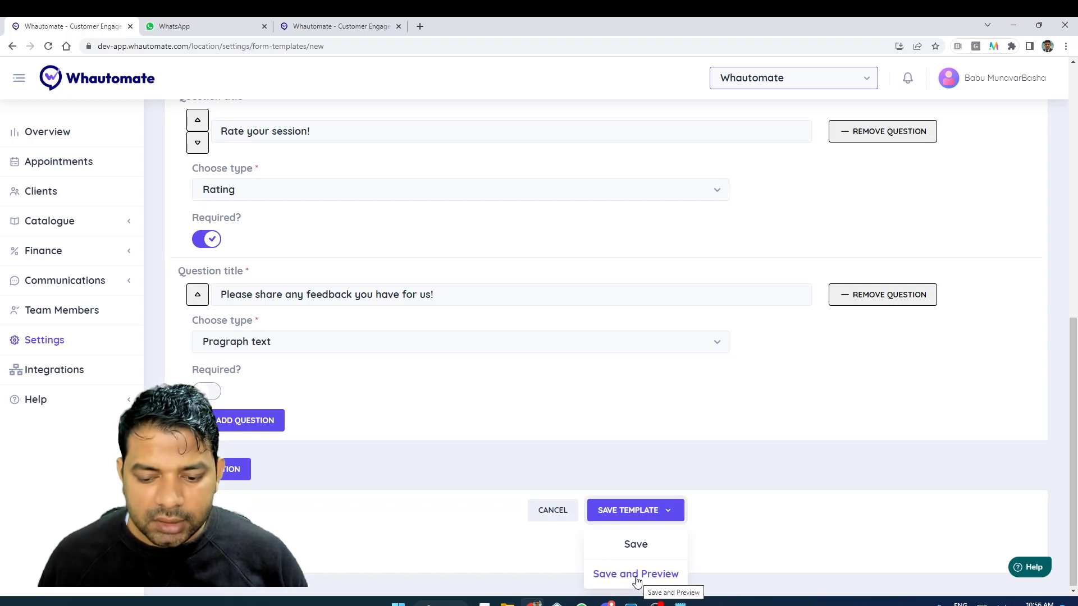
left_click(637, 576)
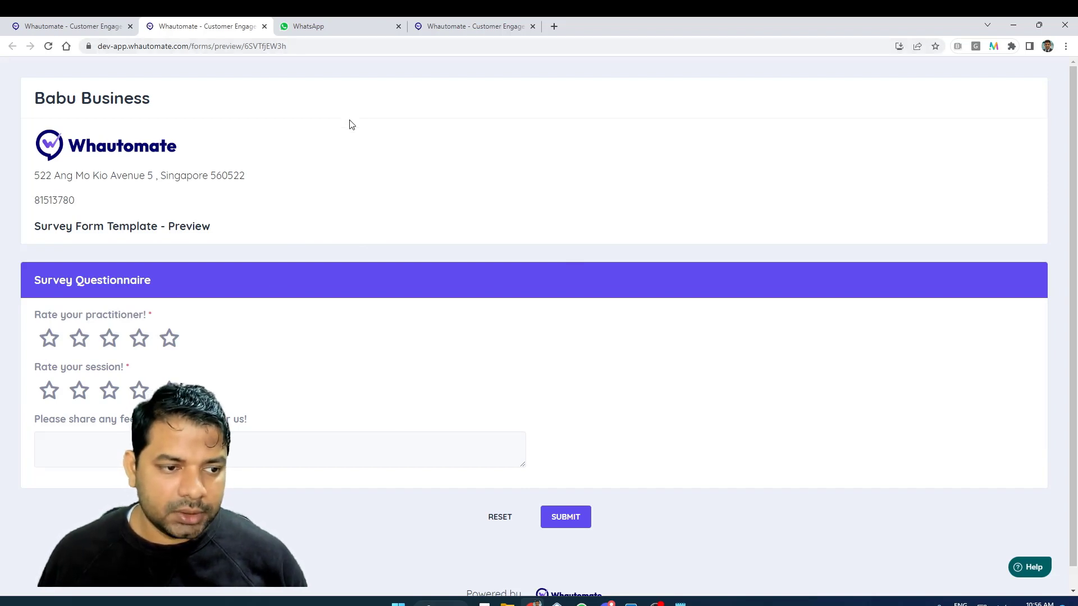
mouse_move(30, 103)
left_mouse_down()
mouse_move(195, 243)
mouse_move(211, 204)
left_mouse_up()
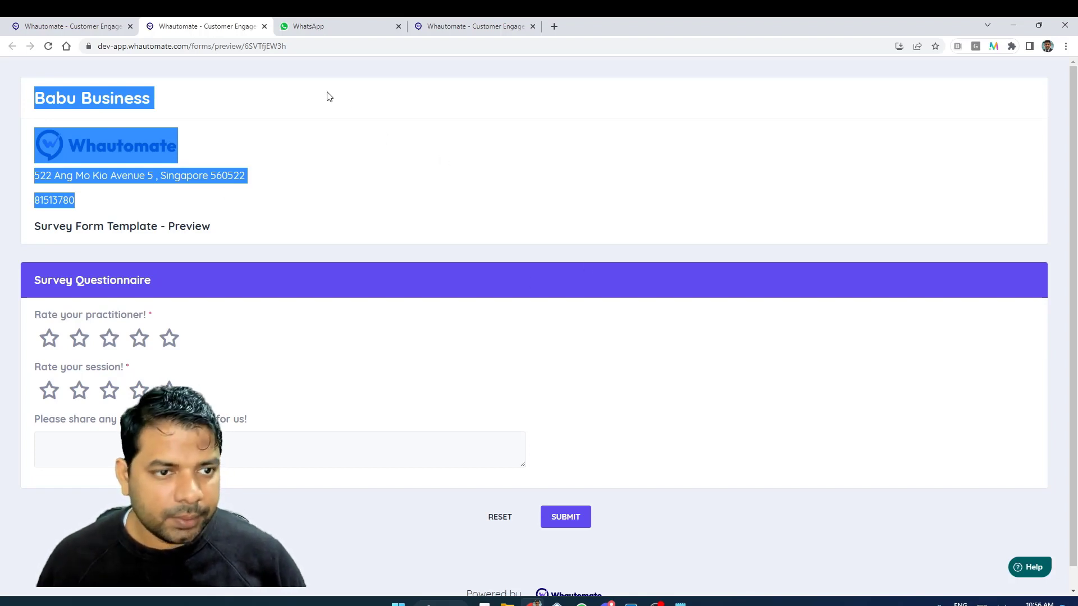
Back on the templates list, go to Clients, search the client by name and open their record
left_click(54, 23)
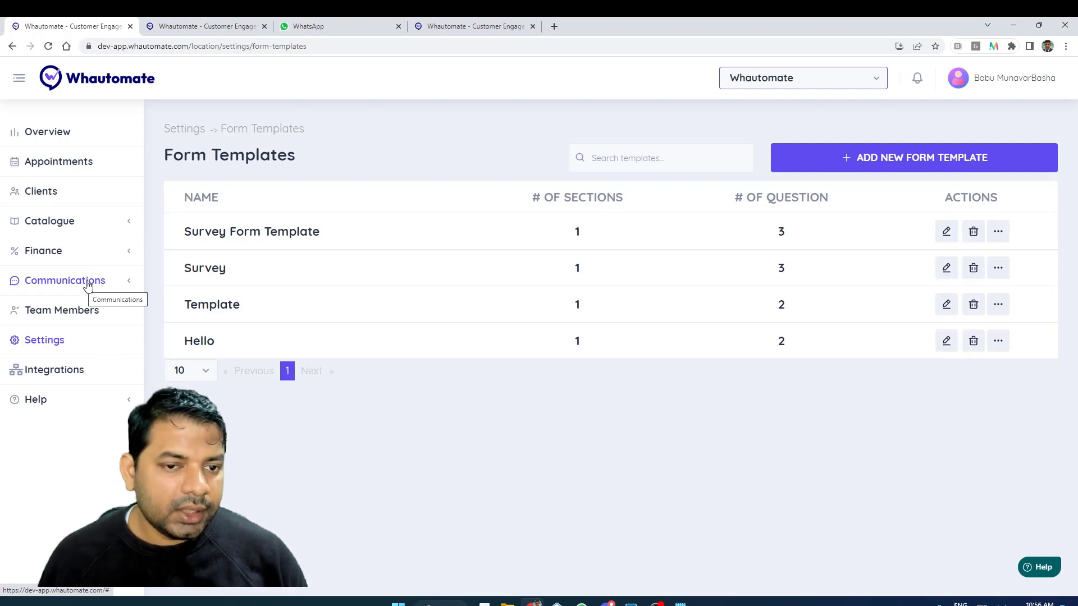
left_click(69, 187)
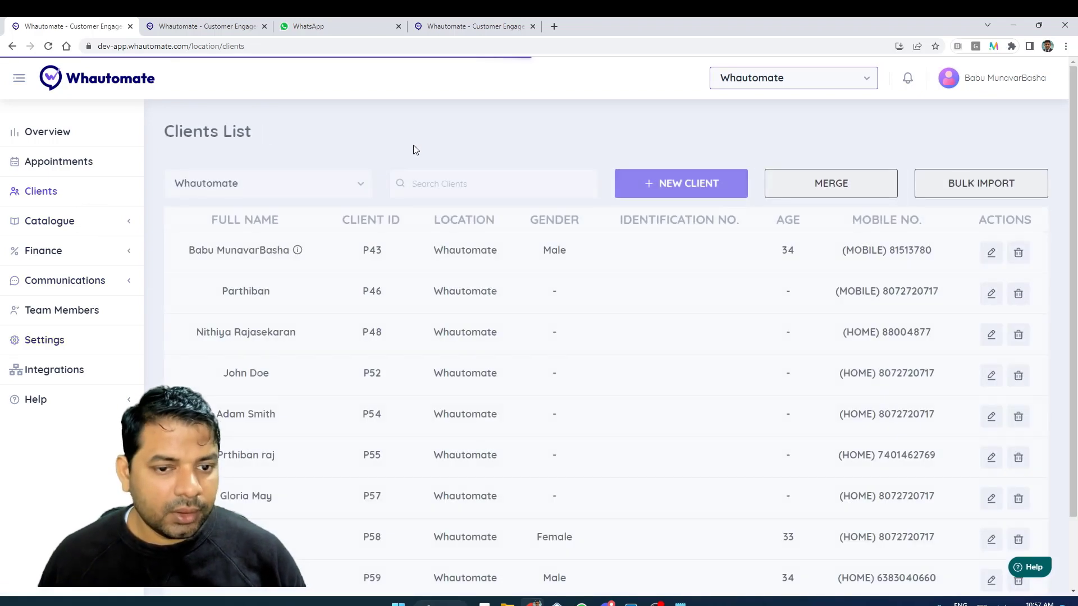
left_click(439, 192)
type("babu ")
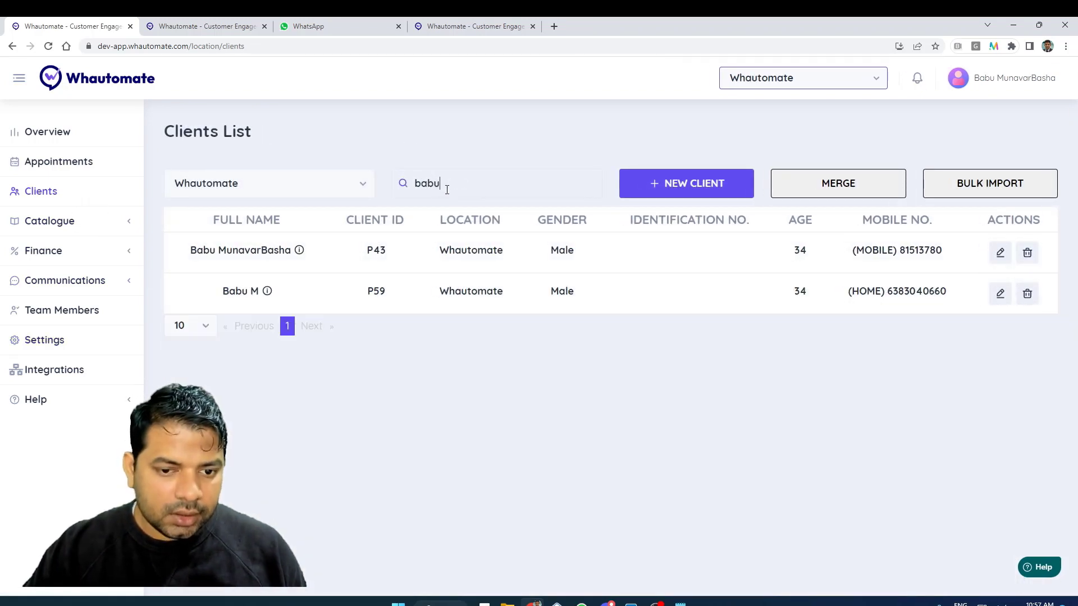
type("M")
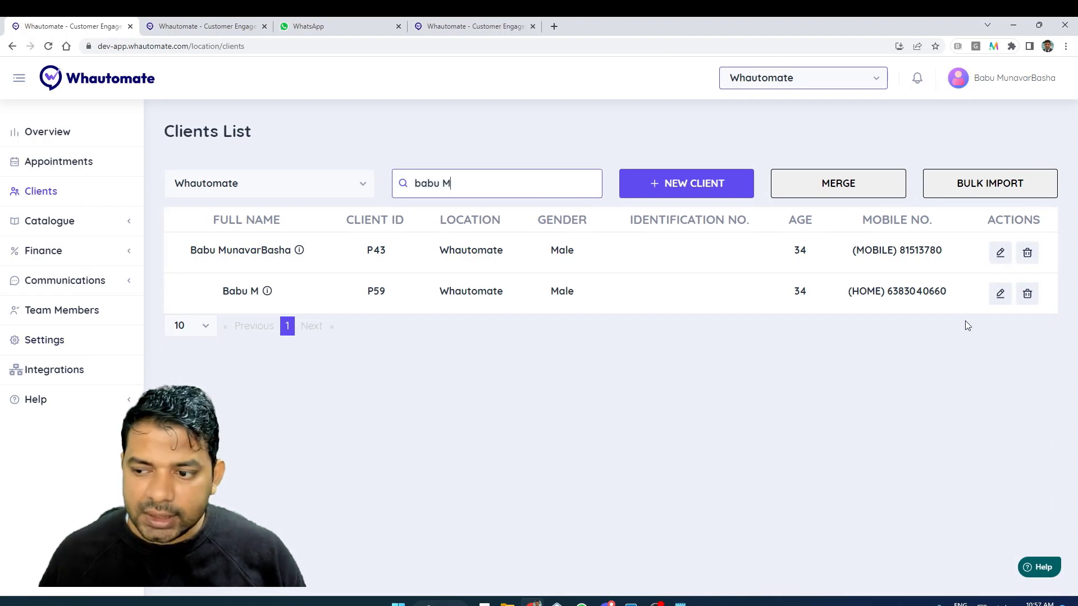
left_click(1001, 294)
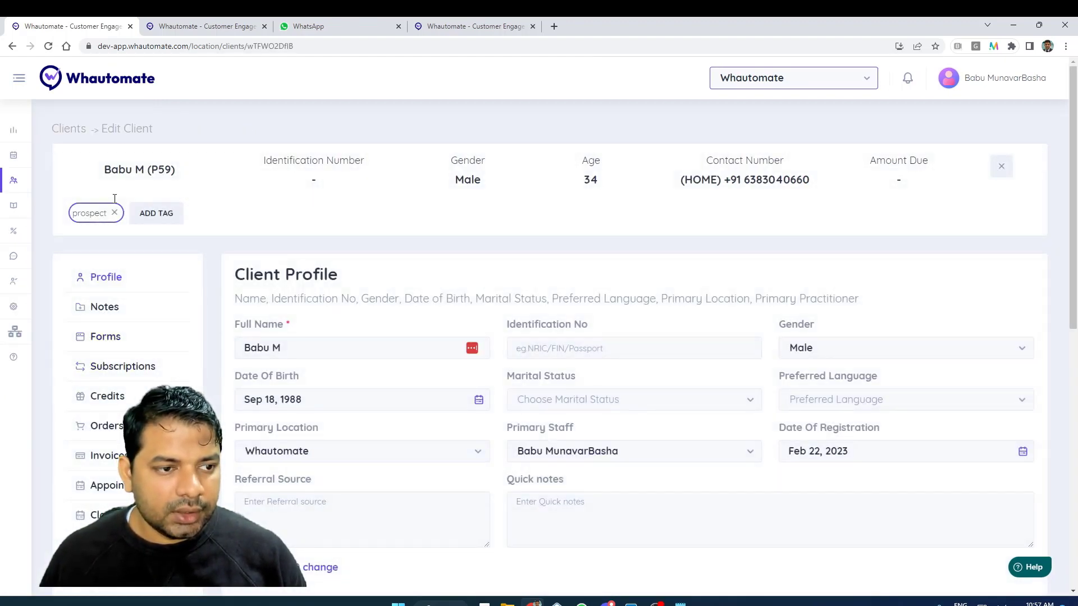
Add Survey Form Template to the client's forms with Save and Send, sharing it via WhatsApp
left_click(109, 339)
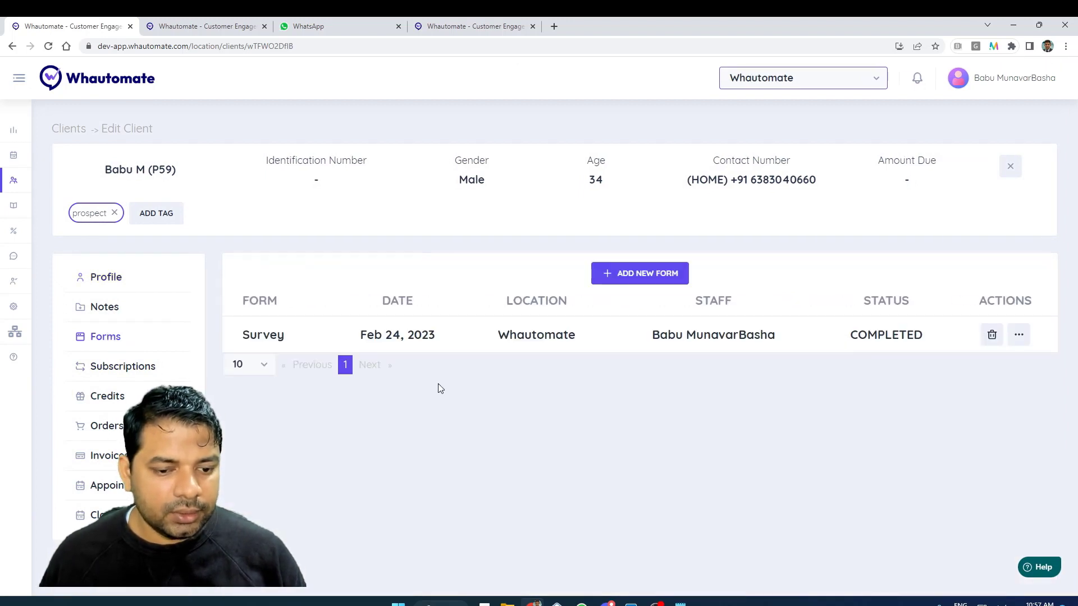
left_click(650, 276)
left_click(404, 297)
type("Sur")
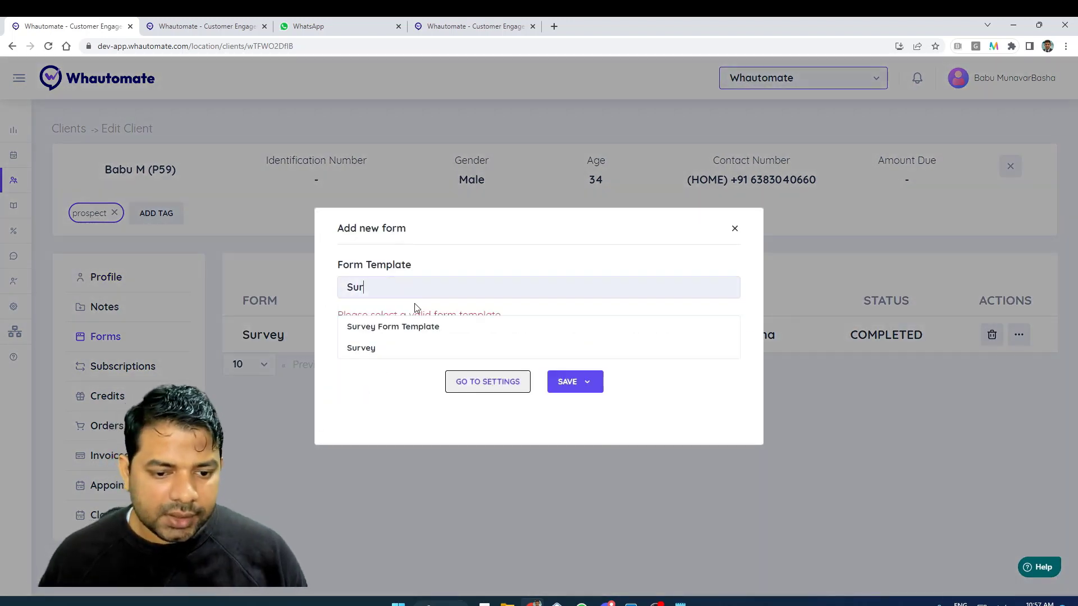
left_click(415, 325)
left_click(597, 374)
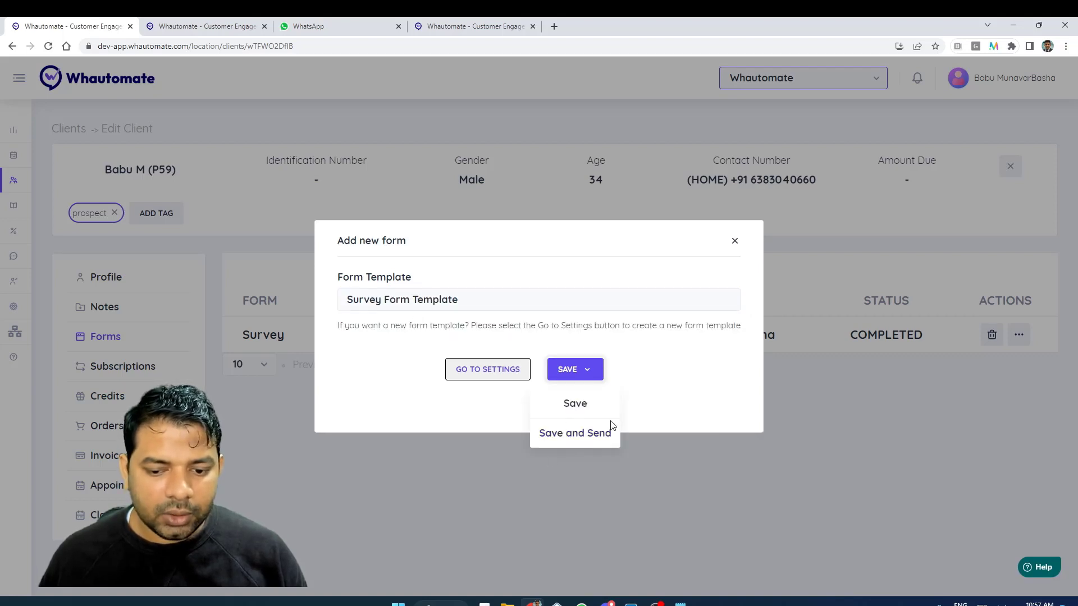
left_click(575, 433)
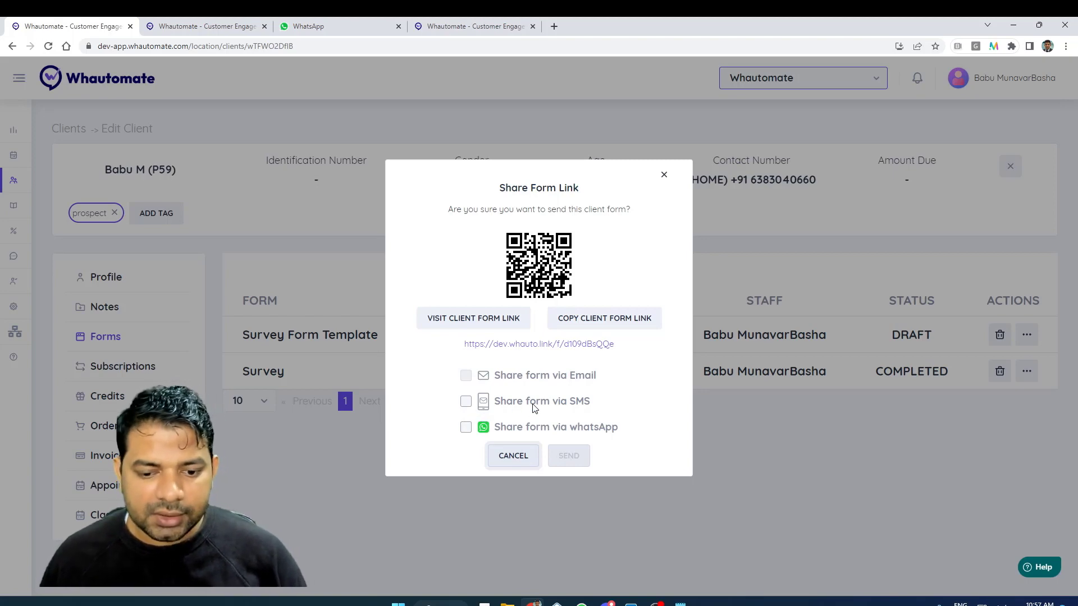
left_click(465, 428)
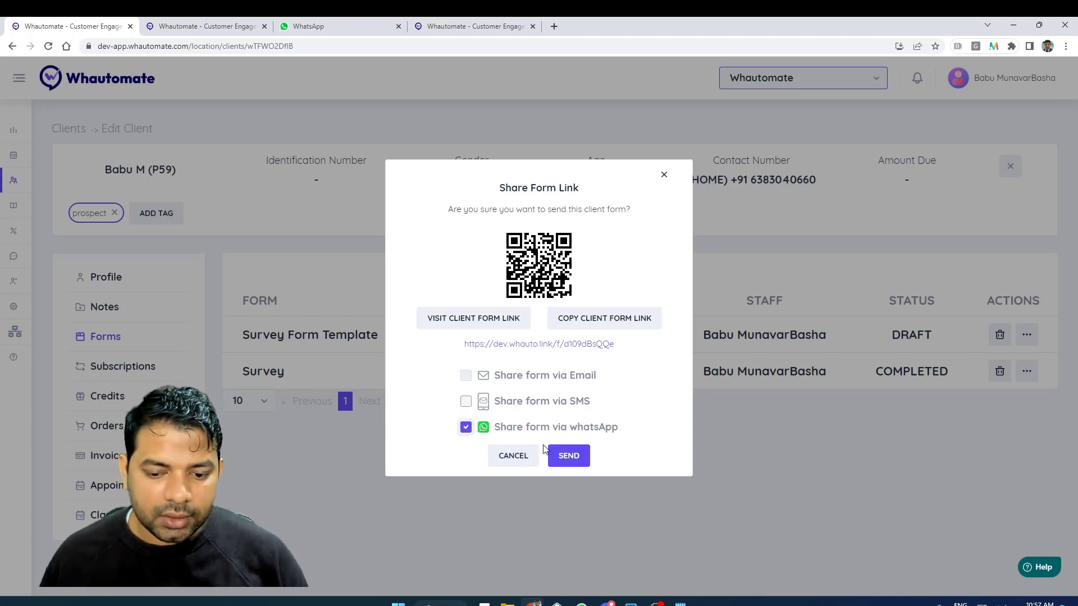
left_click(581, 462)
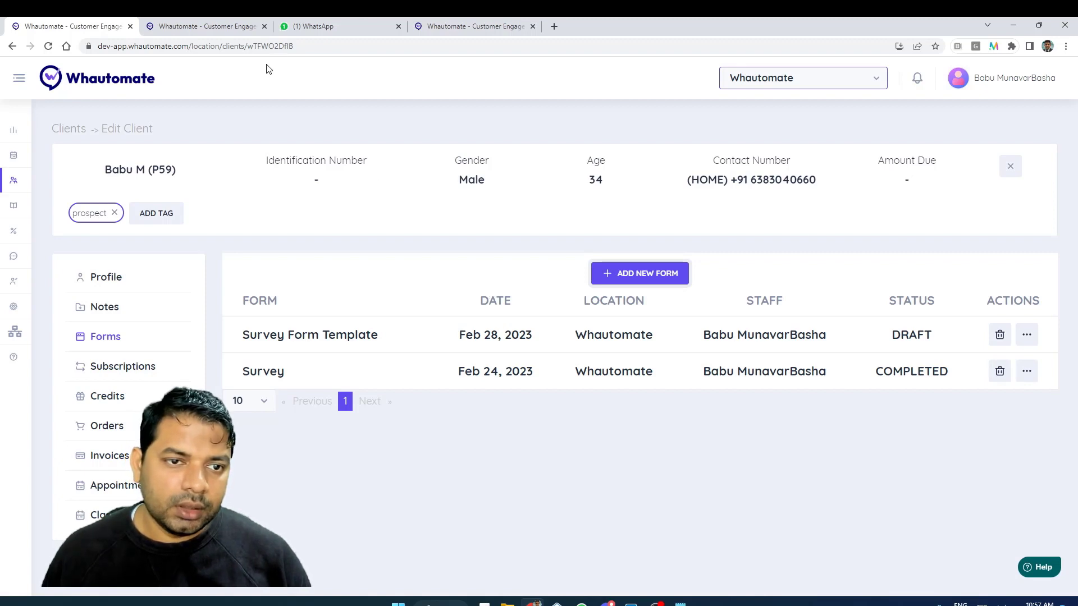
Check the survey message in WhatsApp Web, open its form link, then return to Whautomate
left_click(292, 26)
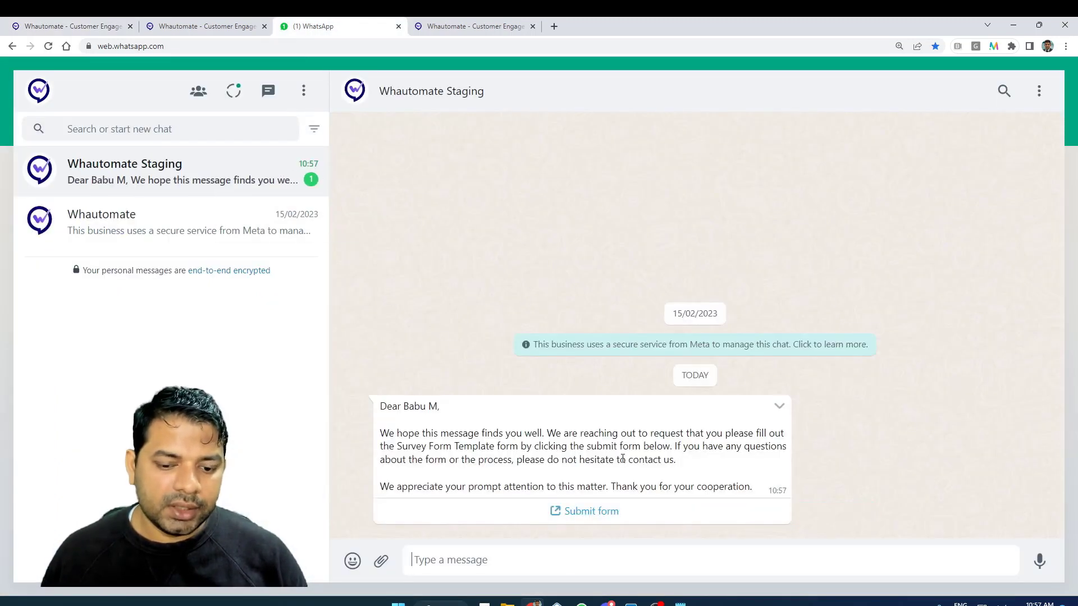
mouse_move(486, 454)
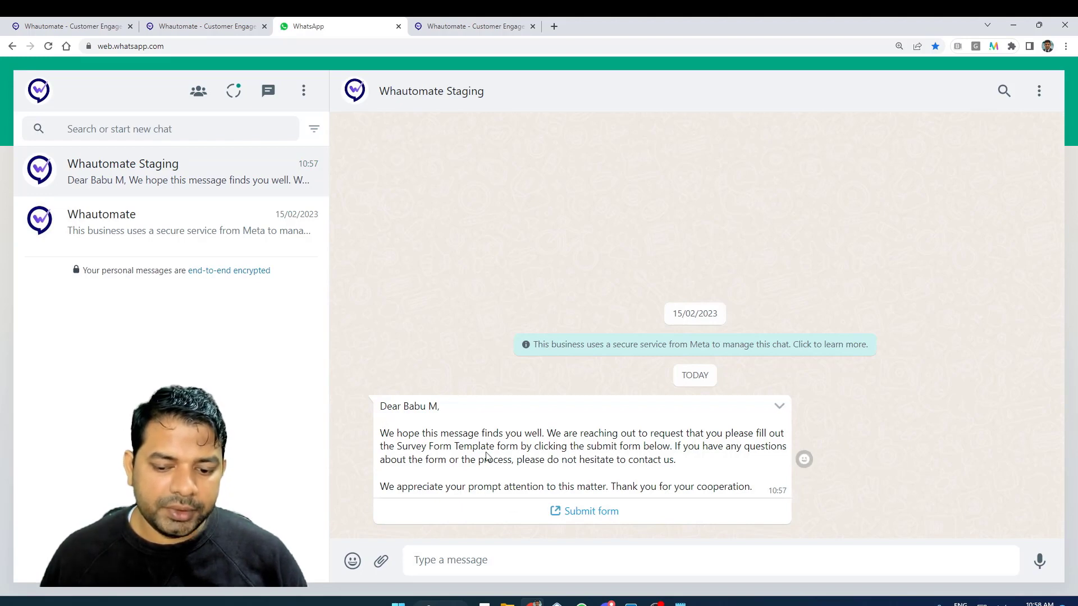
left_click(589, 512)
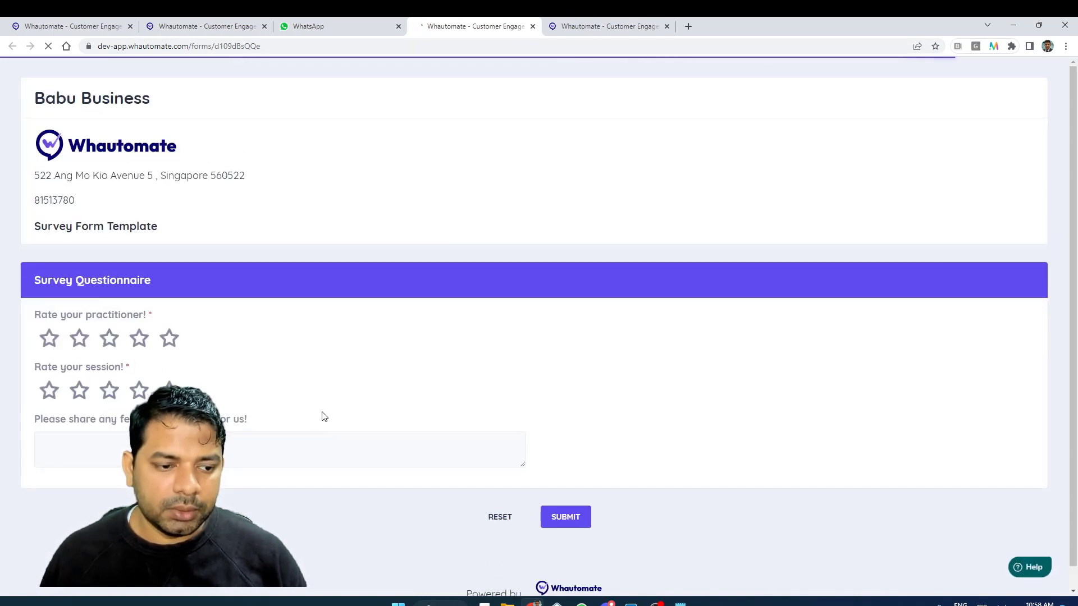
left_click(96, 25)
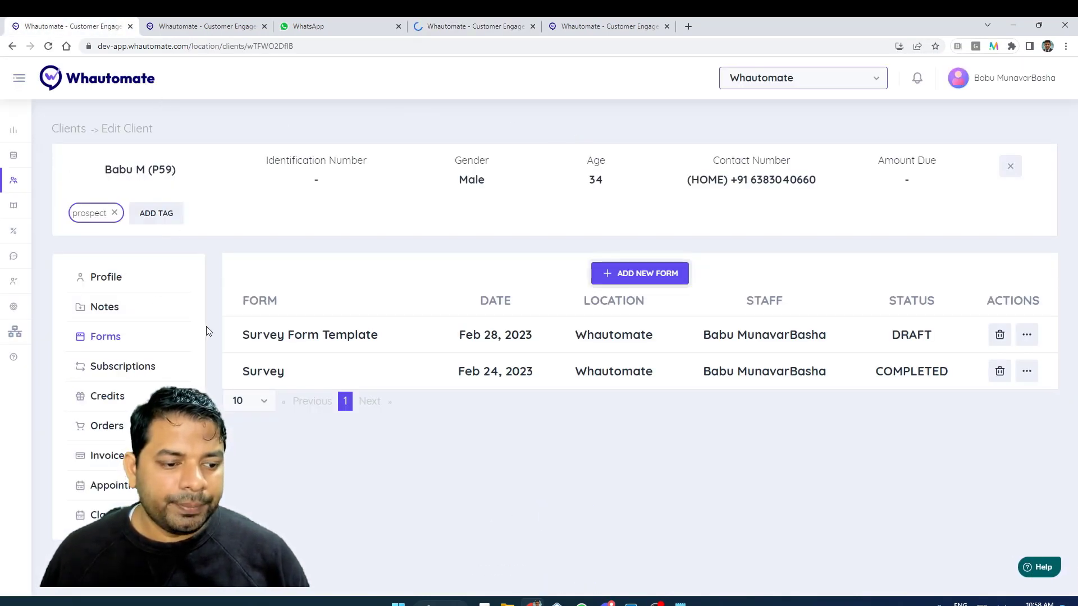
Open Communications > Automations and start adding a new automation rule
left_click(19, 78)
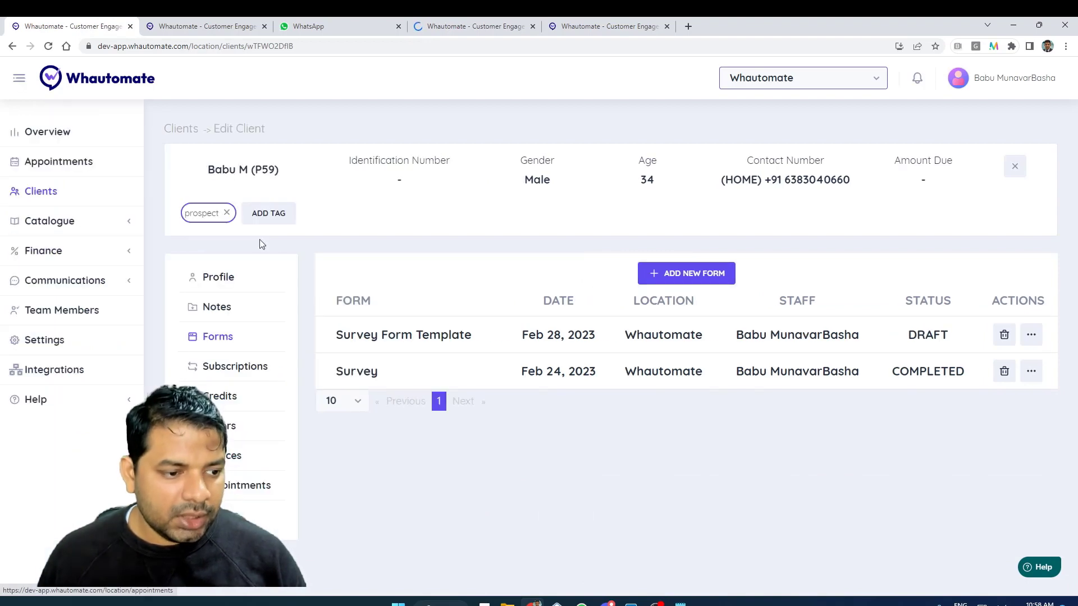
left_click(83, 293)
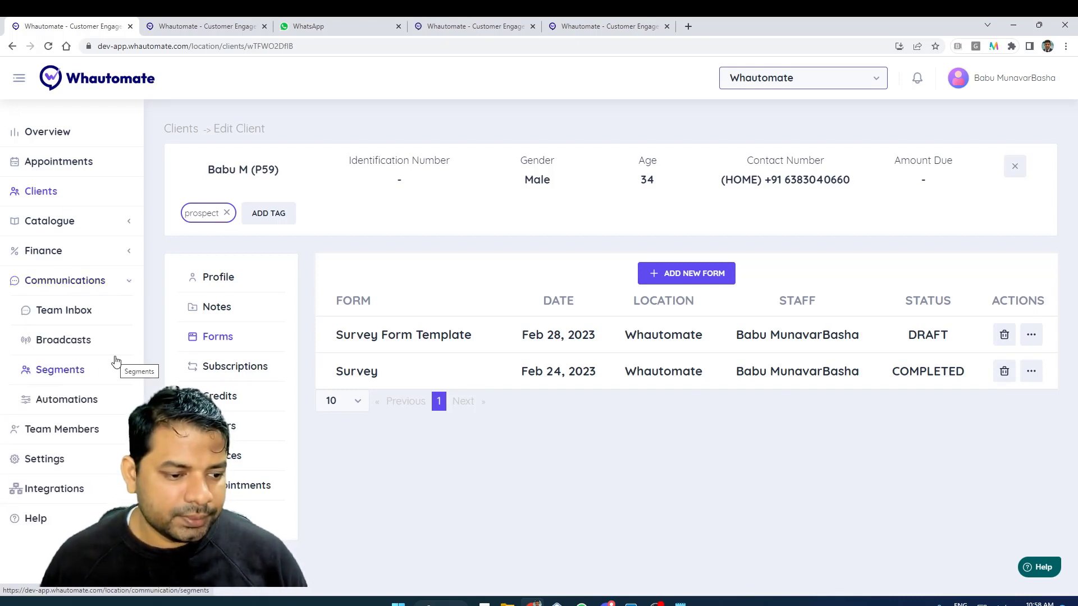
left_click(90, 401)
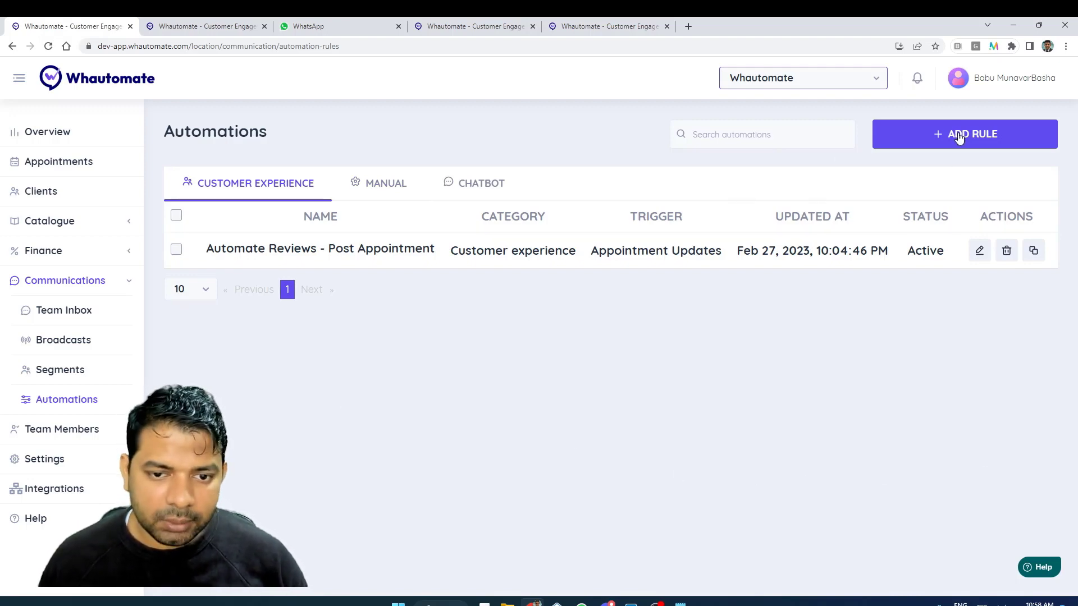
left_click(959, 136)
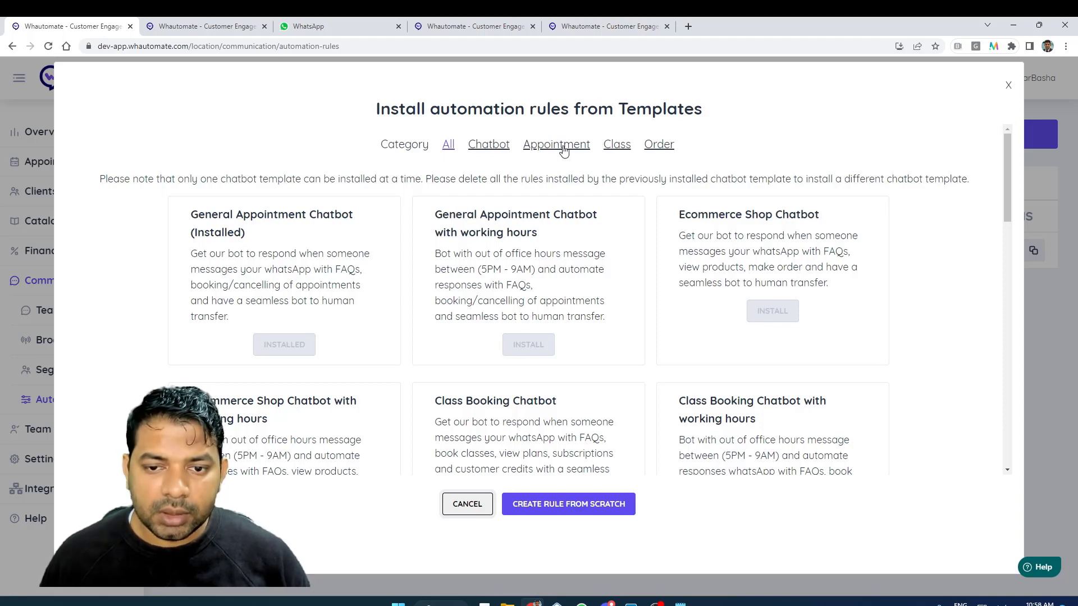
Filter to appointment templates and install 'Automate surveys - Post Appointment'
left_click(537, 149)
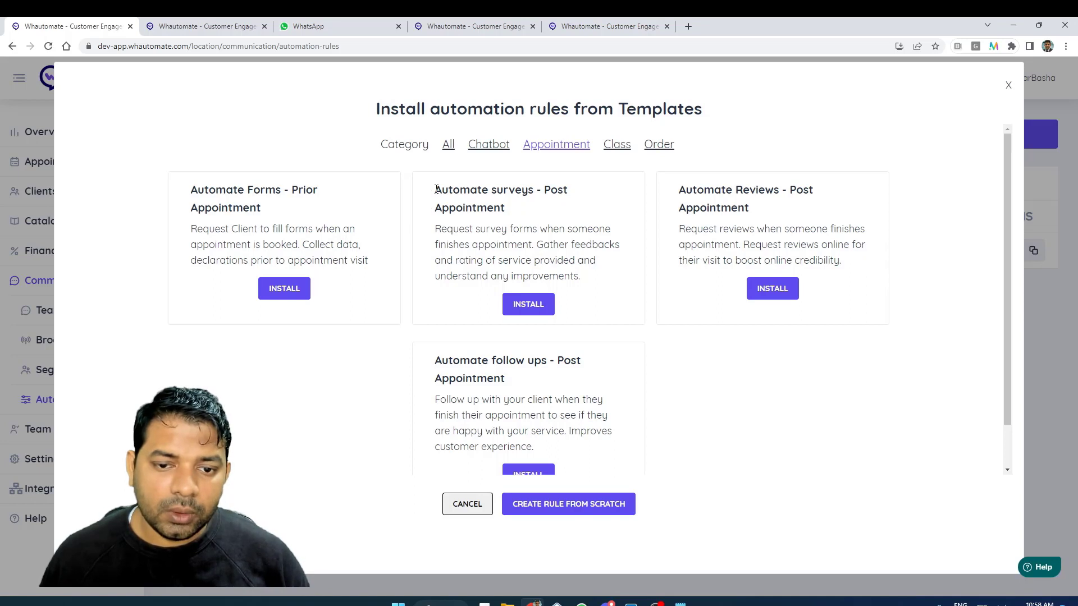
left_click_drag(439, 190, 566, 210)
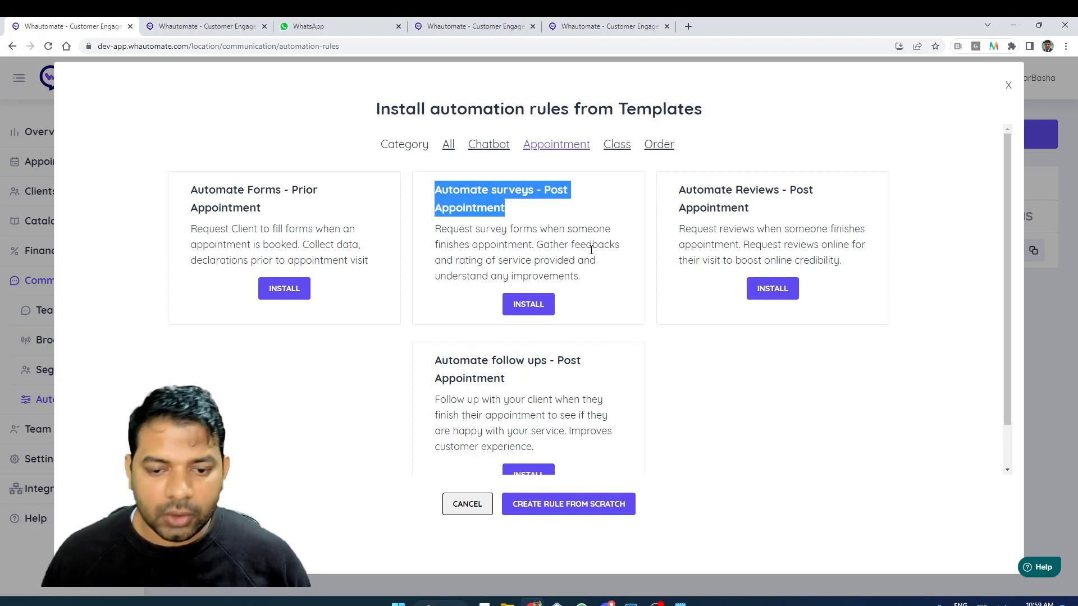
left_click(528, 305)
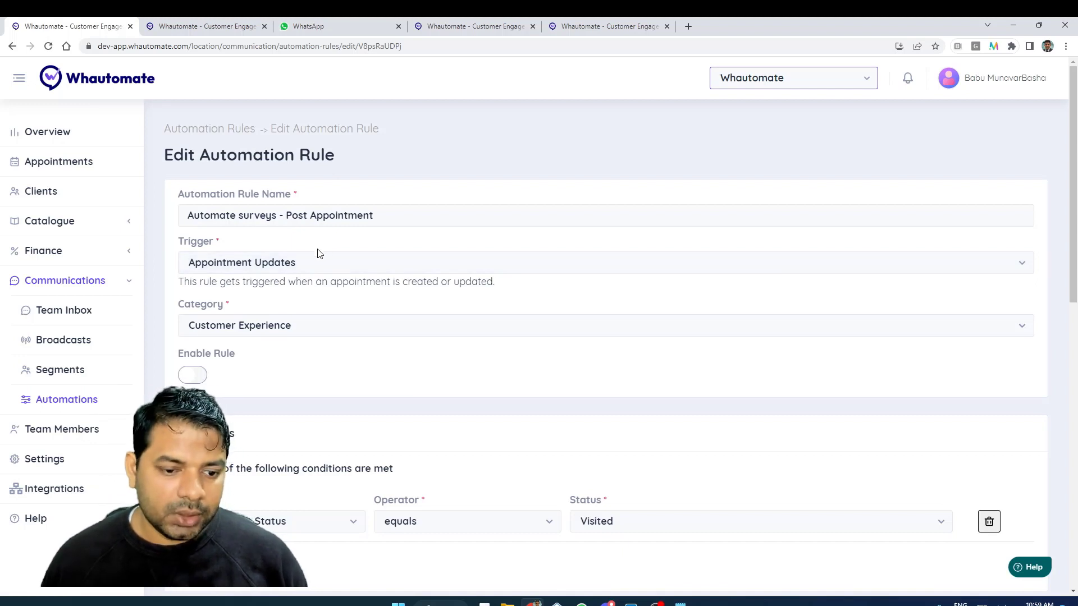
Remove the Wait Time from the survey rule so there is no delay after the appointment
scroll(318, 259, "down", 3)
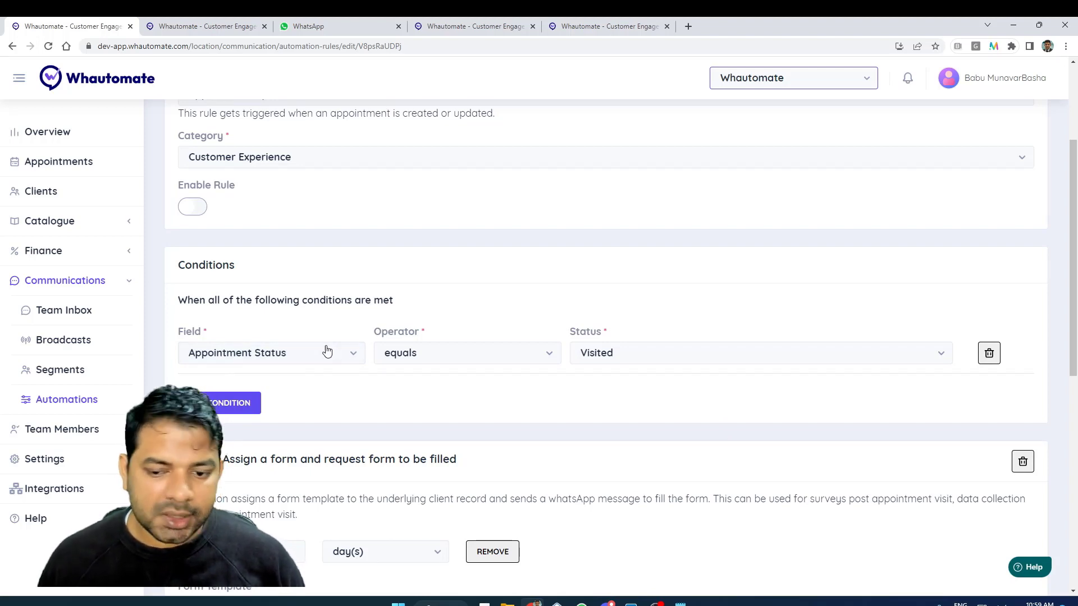
scroll(275, 289, "down", 4)
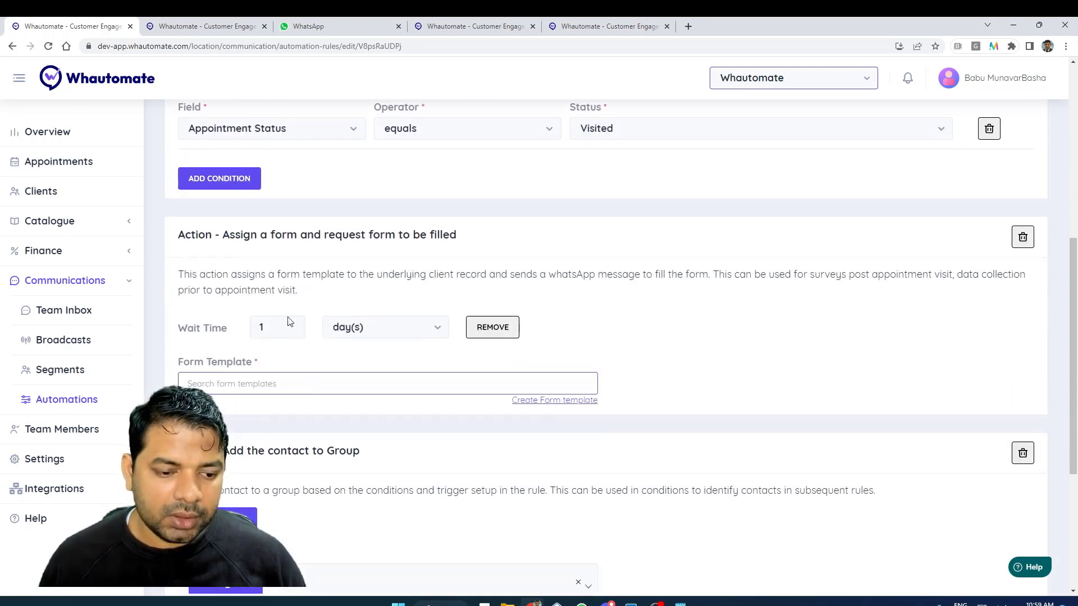
scroll(609, 330, "up", 3)
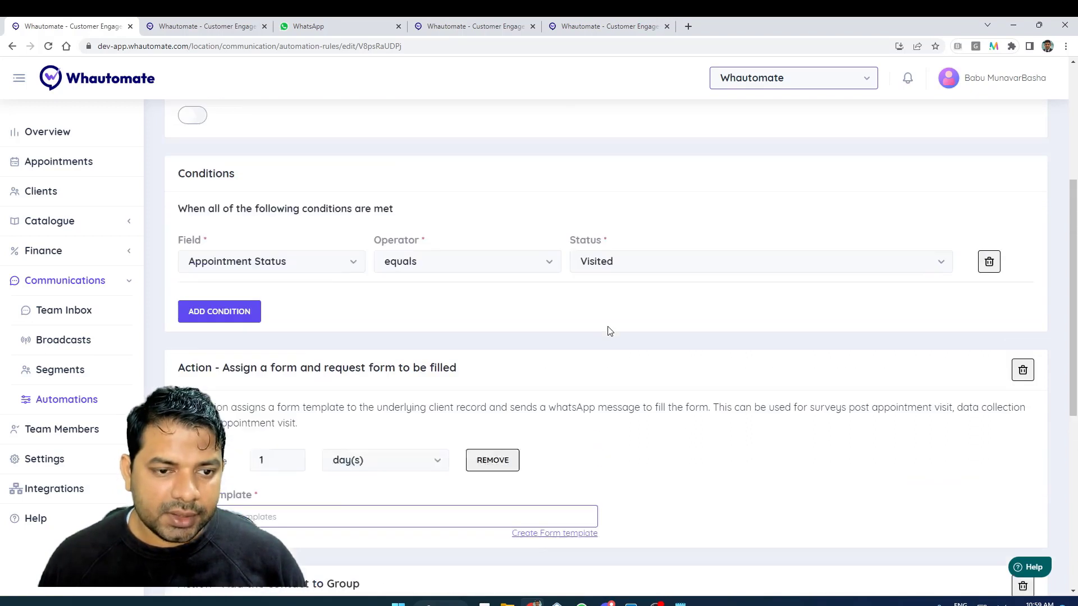
scroll(609, 339, "down", 1)
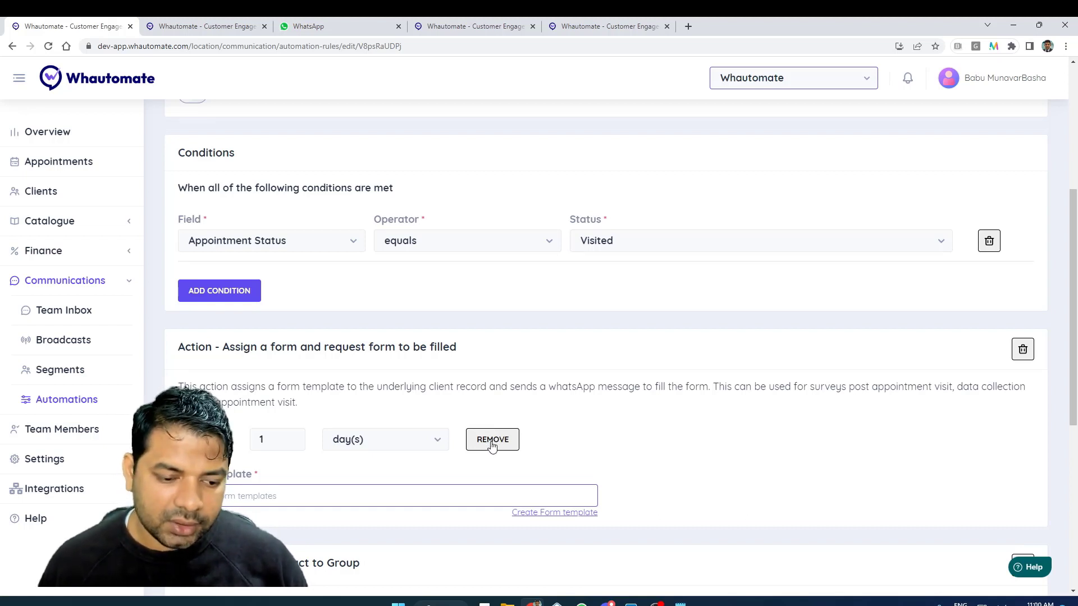
left_click(492, 444)
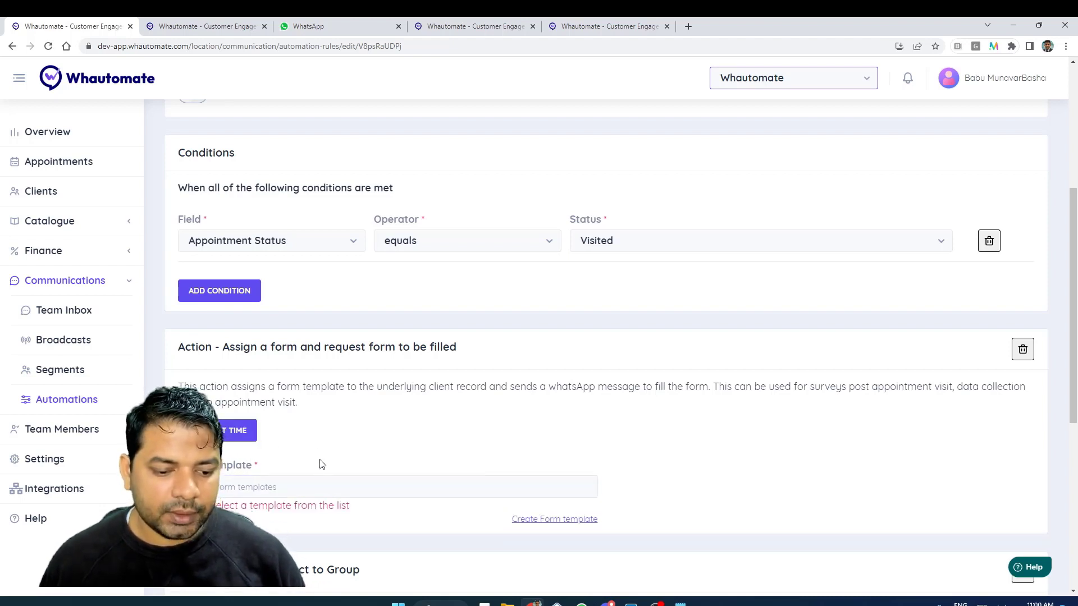
Set the rule's form template to 'Survey Form Template' and review the remaining actions
scroll(321, 463, "down", 1)
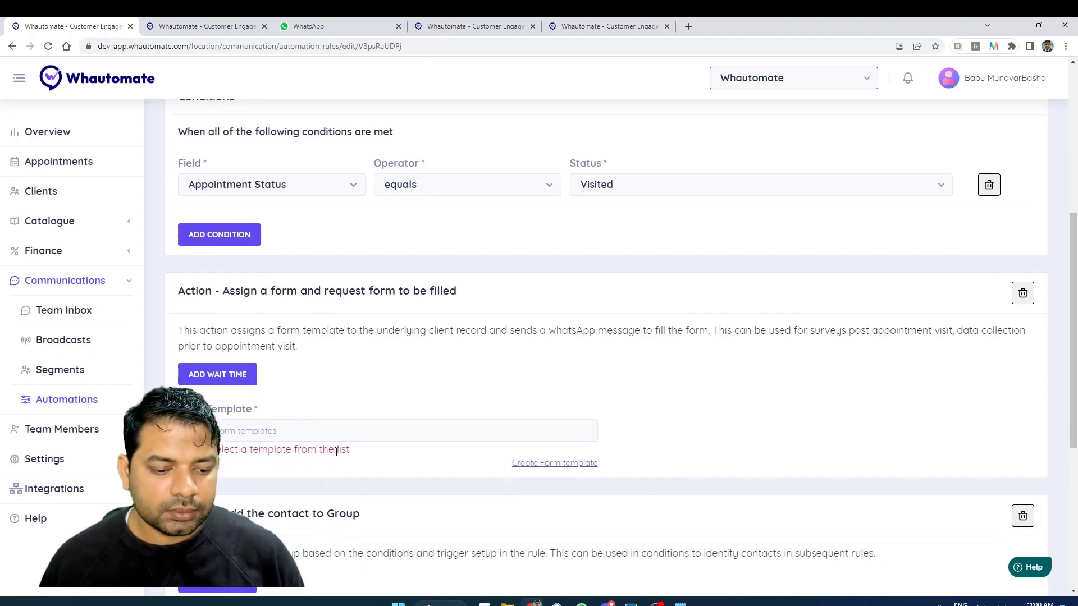
left_click(365, 430)
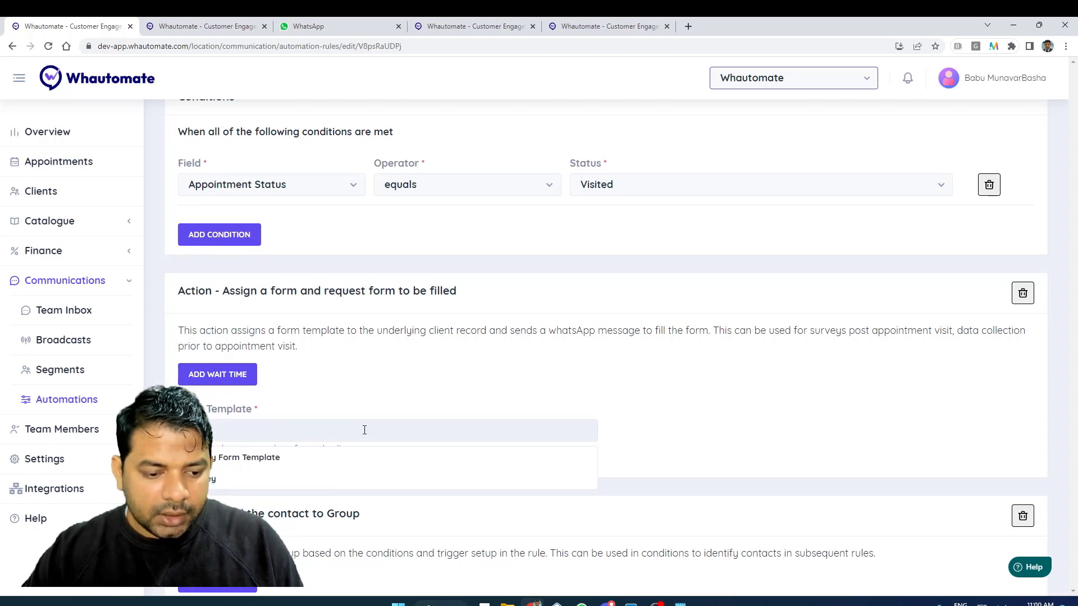
left_click(330, 457)
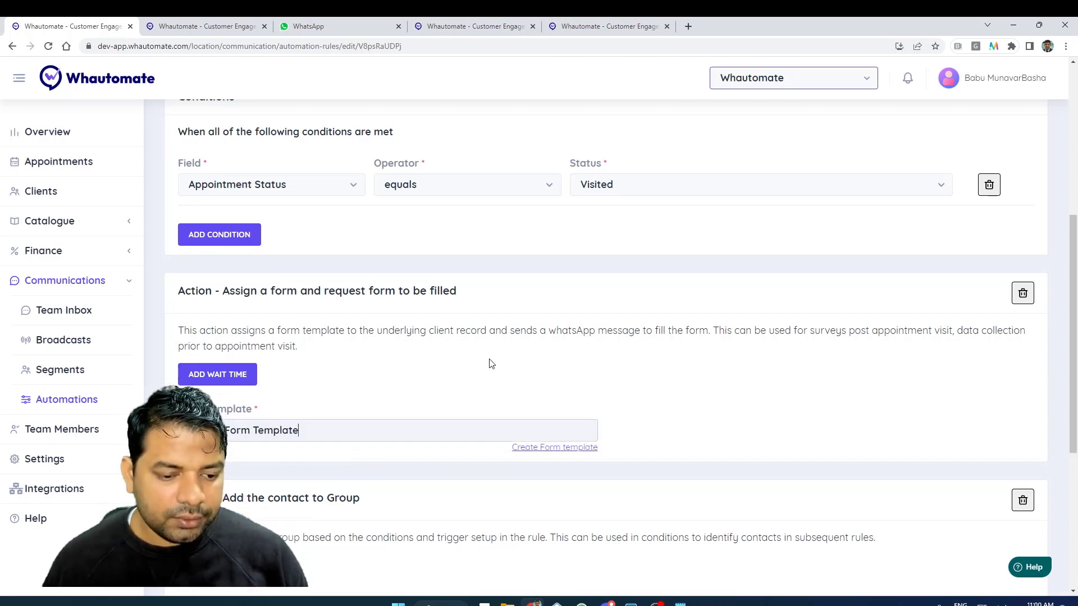
scroll(497, 326, "down", 2)
scroll(517, 306, "down", 1)
scroll(525, 306, "down", 1)
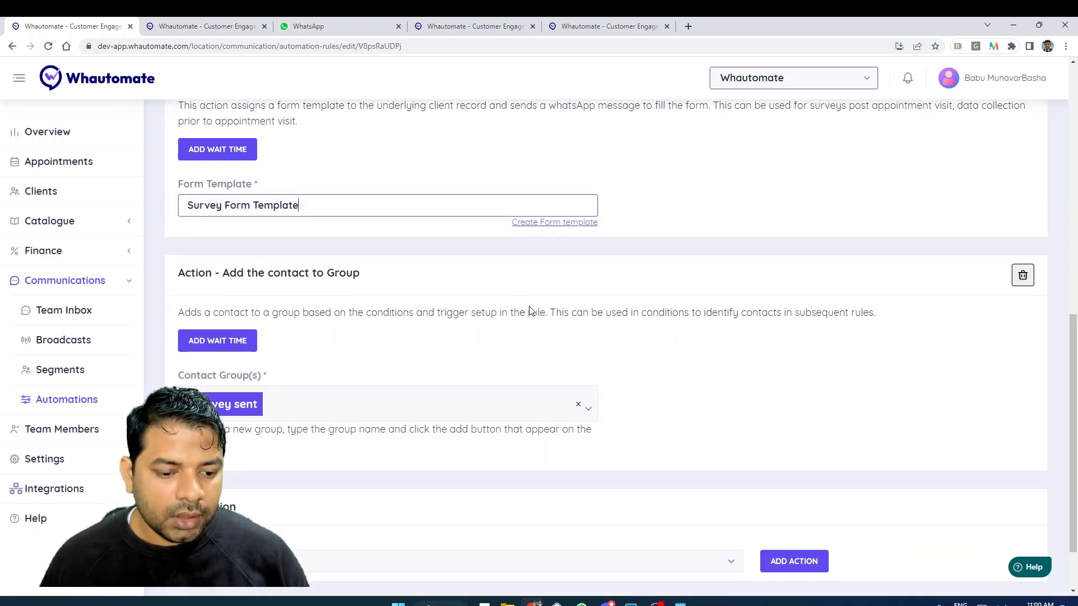
scroll(530, 307, "up", 1)
scroll(594, 301, "up", 7)
scroll(561, 332, "up", 3)
scroll(558, 332, "down", 1)
scroll(565, 337, "down", 7)
scroll(565, 337, "down", 2)
scroll(577, 385, "down", 1)
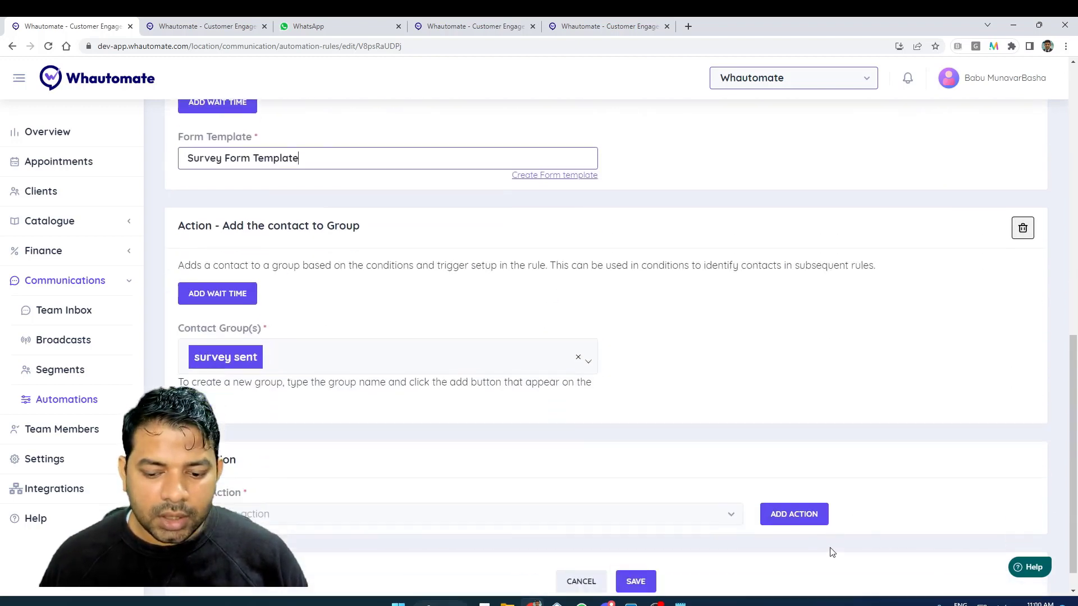
Save and publish 'Automate surveys - Post Appointment', then verify it shows as Active
left_click(633, 553)
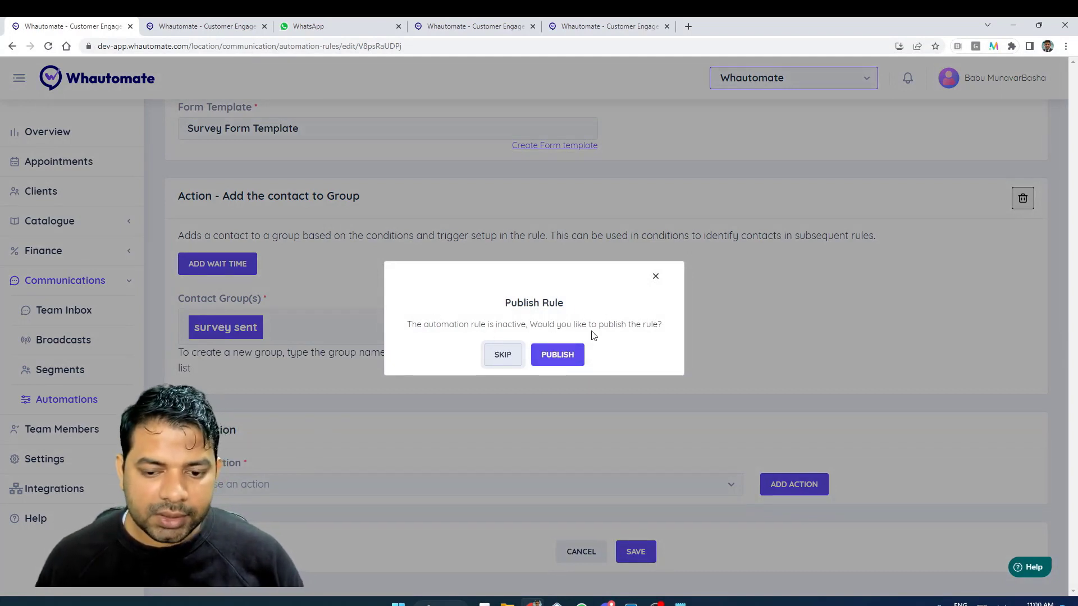
left_click(566, 361)
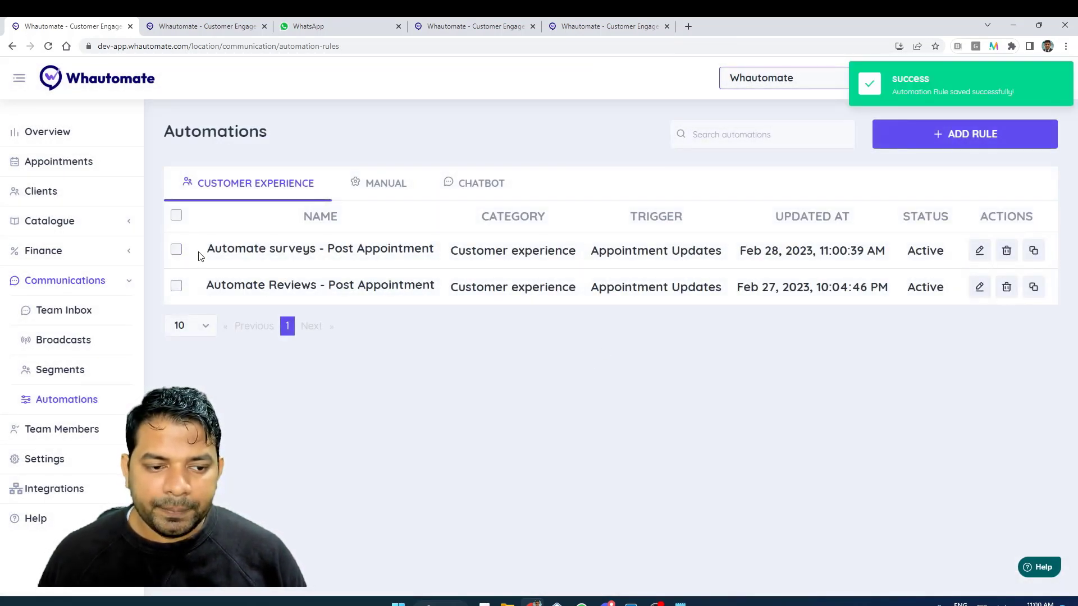
left_click_drag(205, 250, 758, 245)
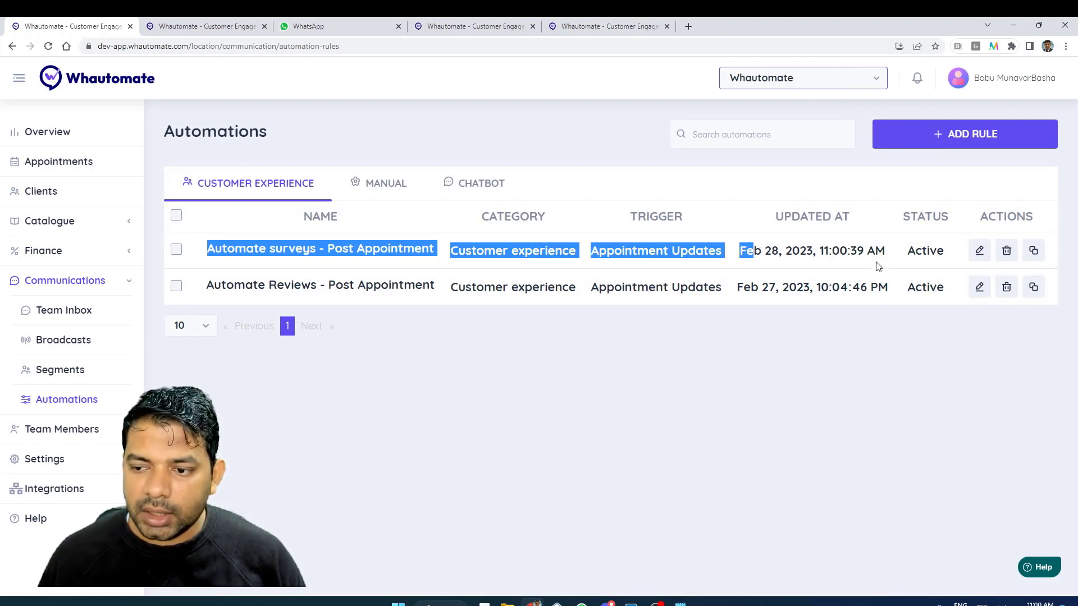
double_click(915, 252)
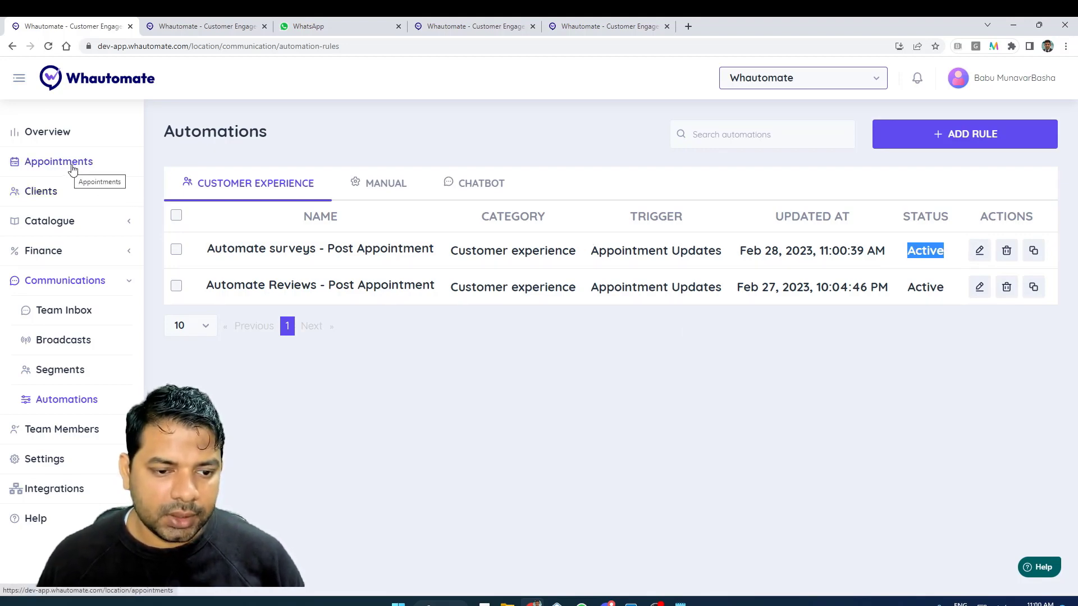
Mark the 11:15 Feb 28 consultation as Visited in the appointments calendar
left_click(72, 167)
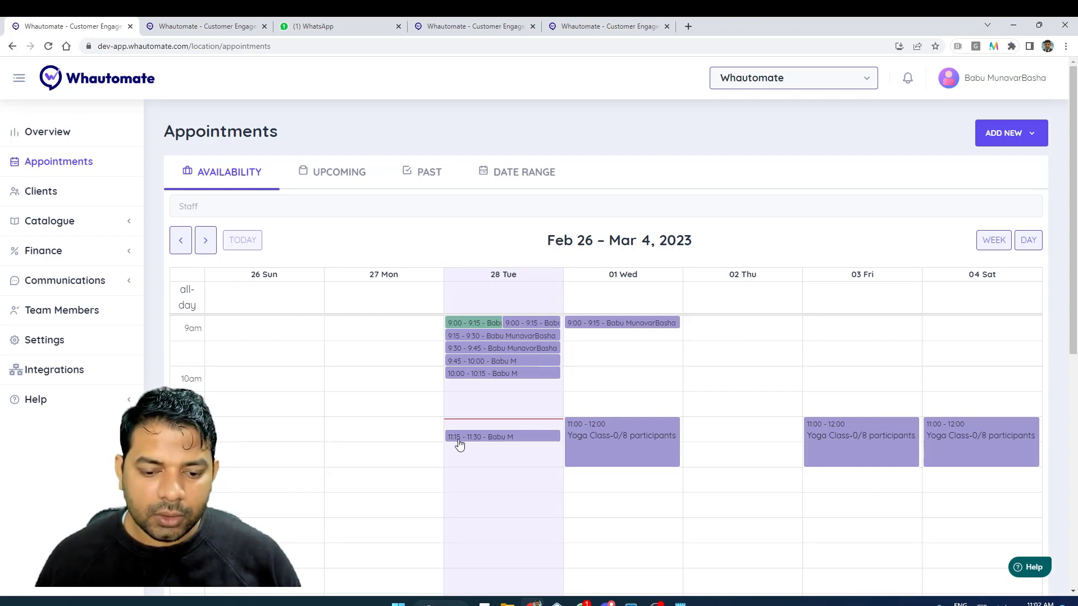
left_click(461, 440)
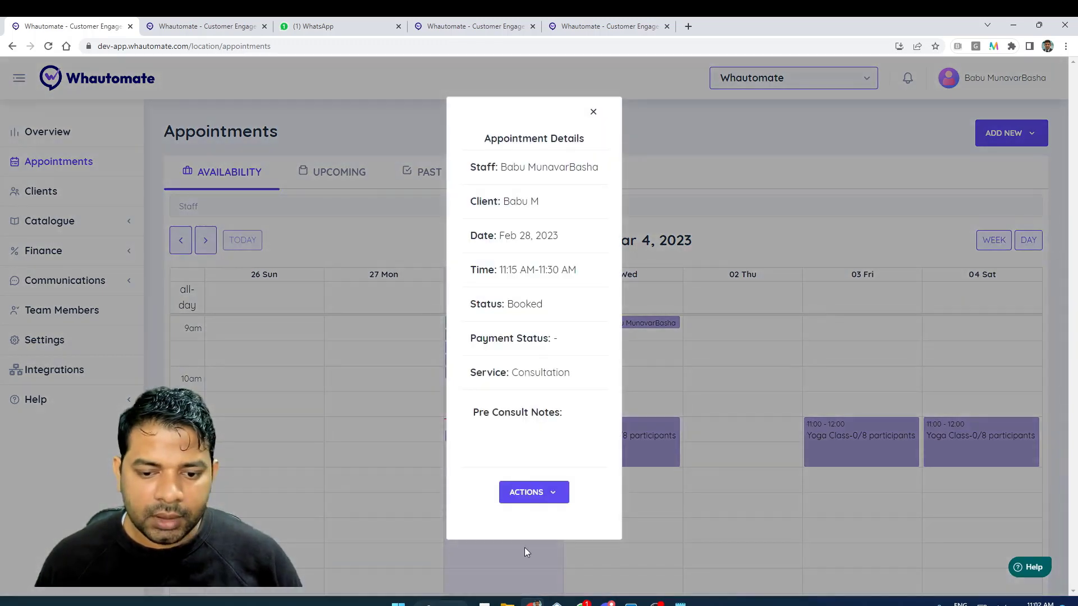
left_click(525, 494)
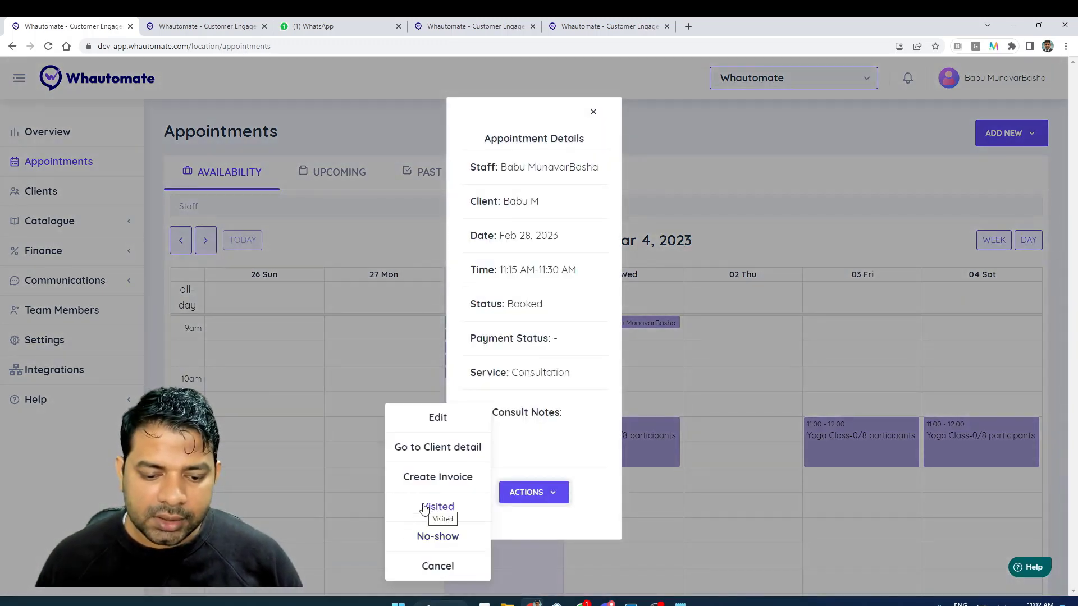
left_click(425, 507)
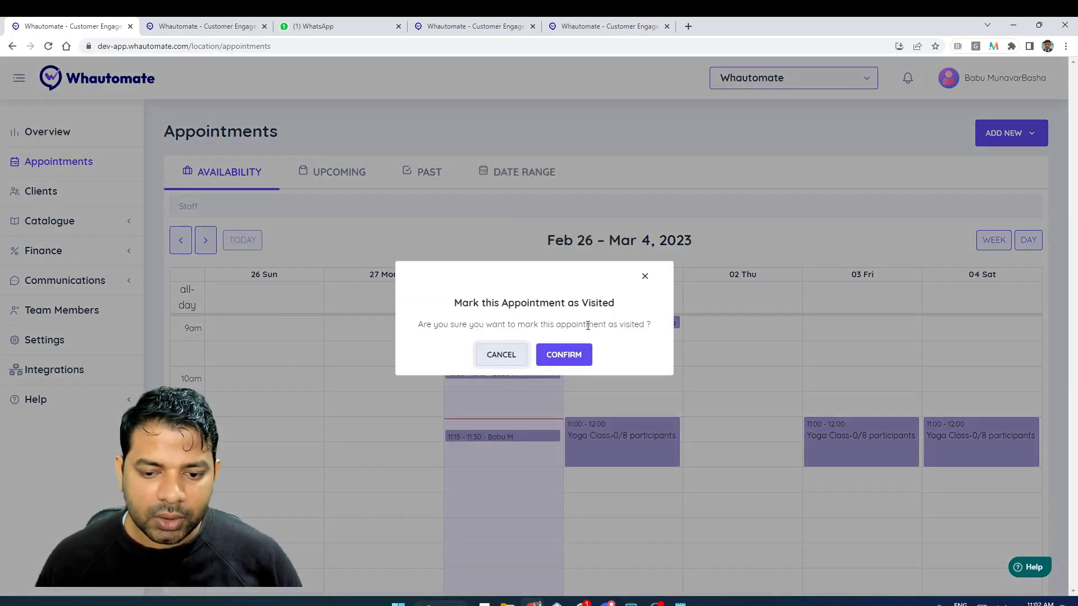
left_click(569, 355)
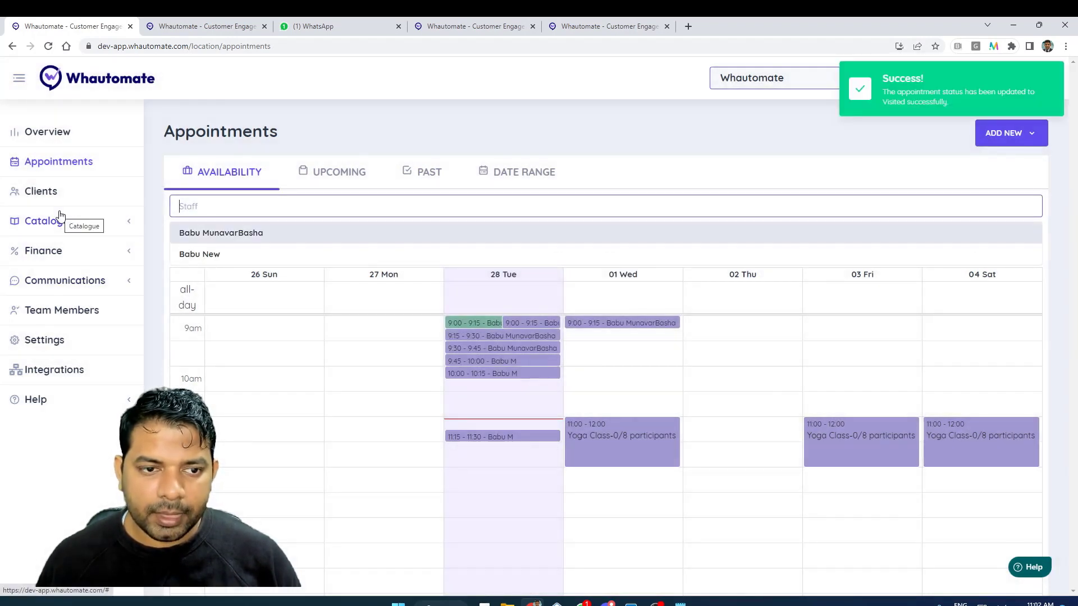
Switch to WhatsApp Web to see the new survey request in the Whautomate Staging chat
left_click(327, 26)
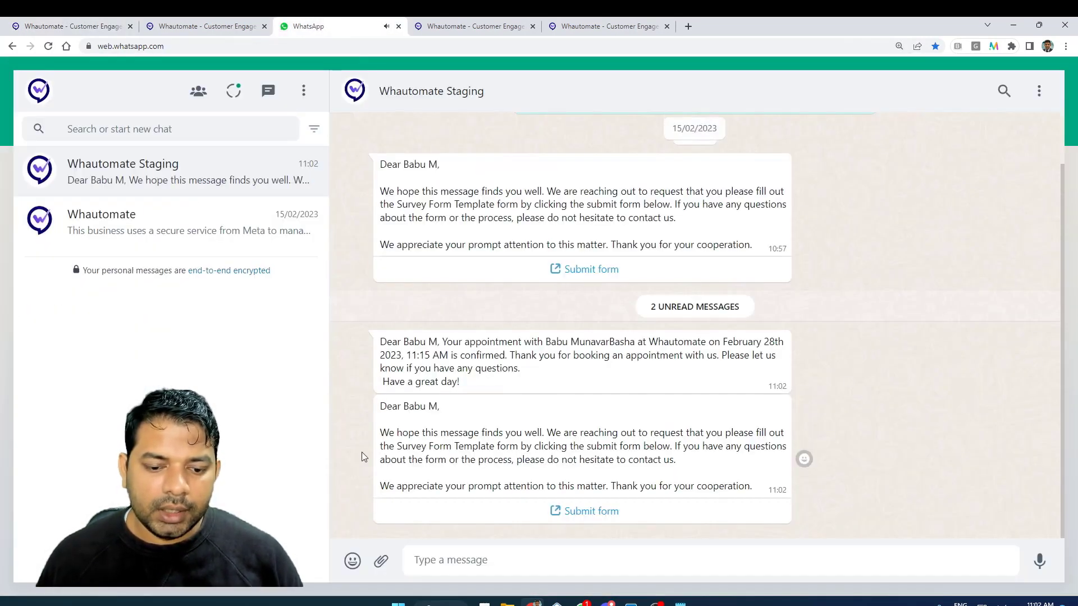